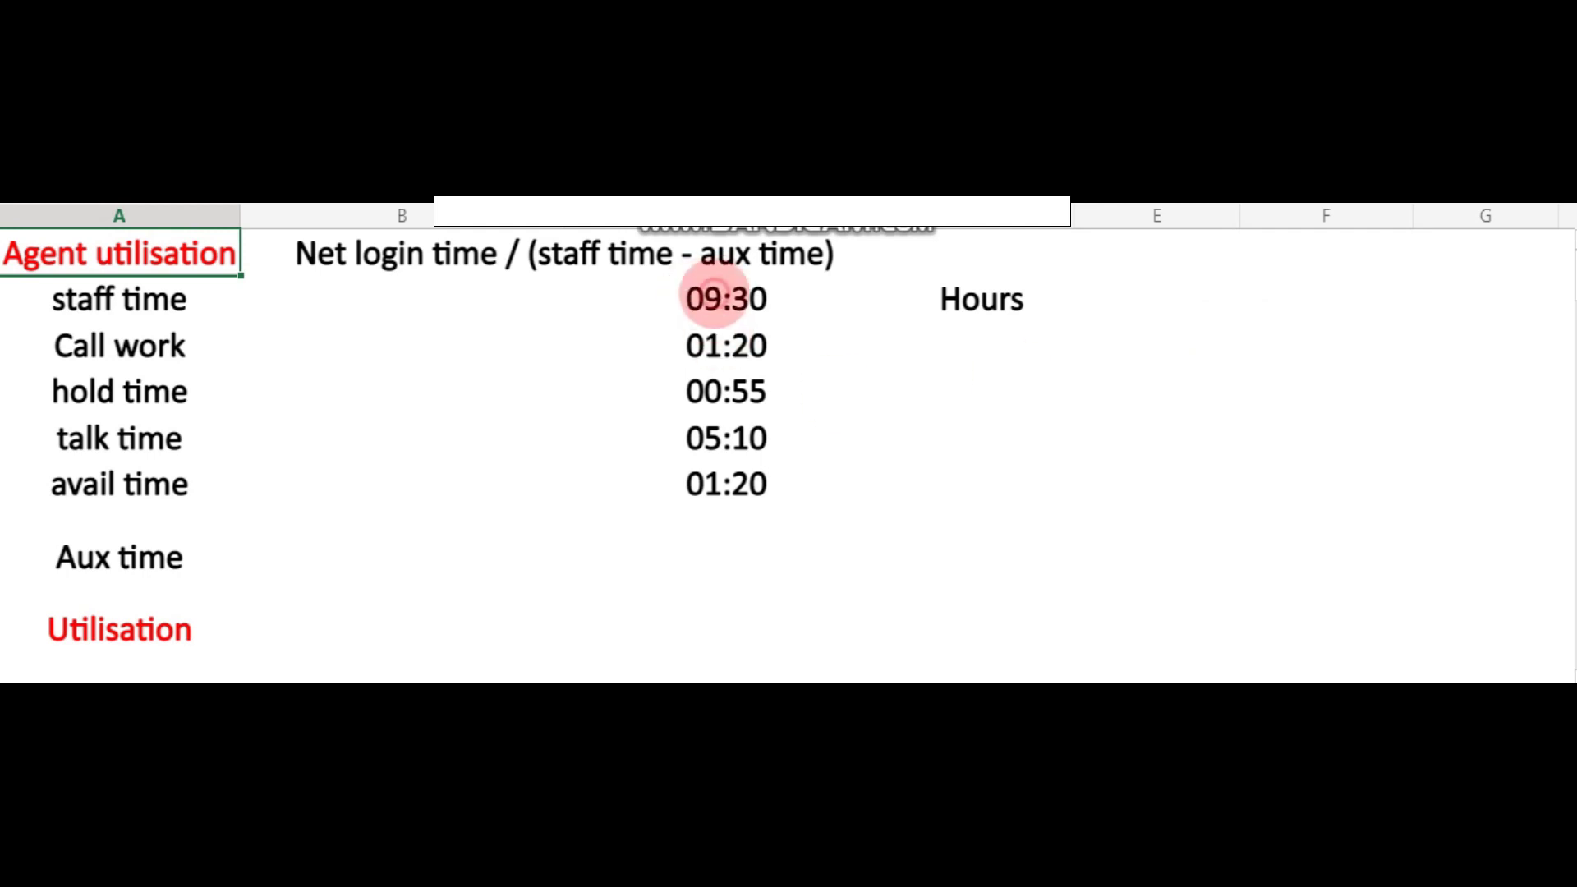
Step: Calculate the aux time in C8 as staff time minus the summed work times, using =C2-SUM(C3:C6)
left_click(716, 293)
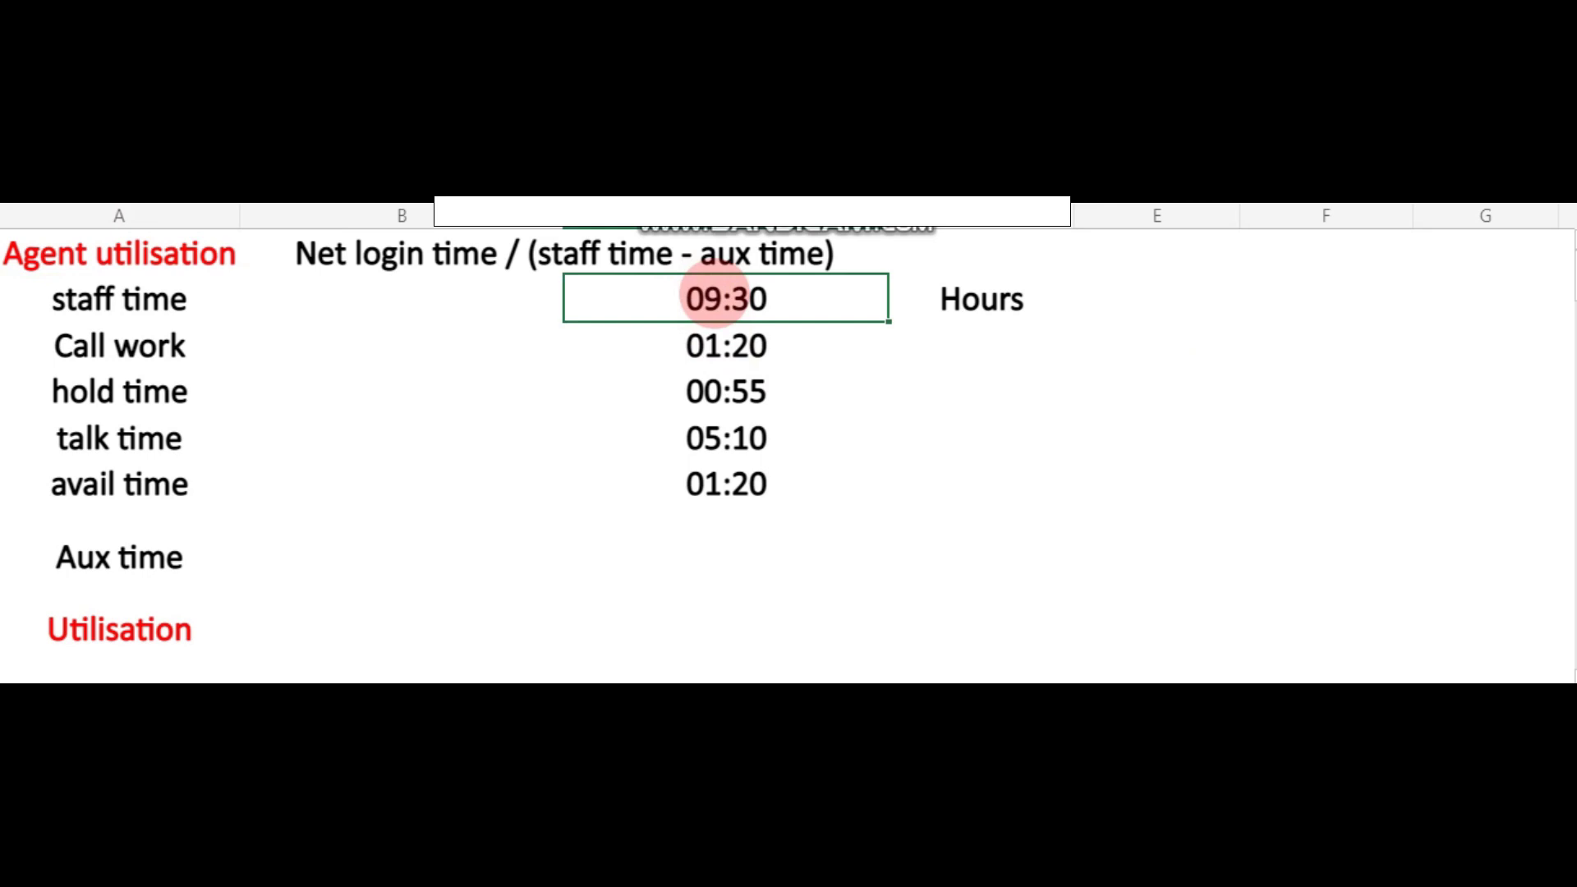
key("Down")
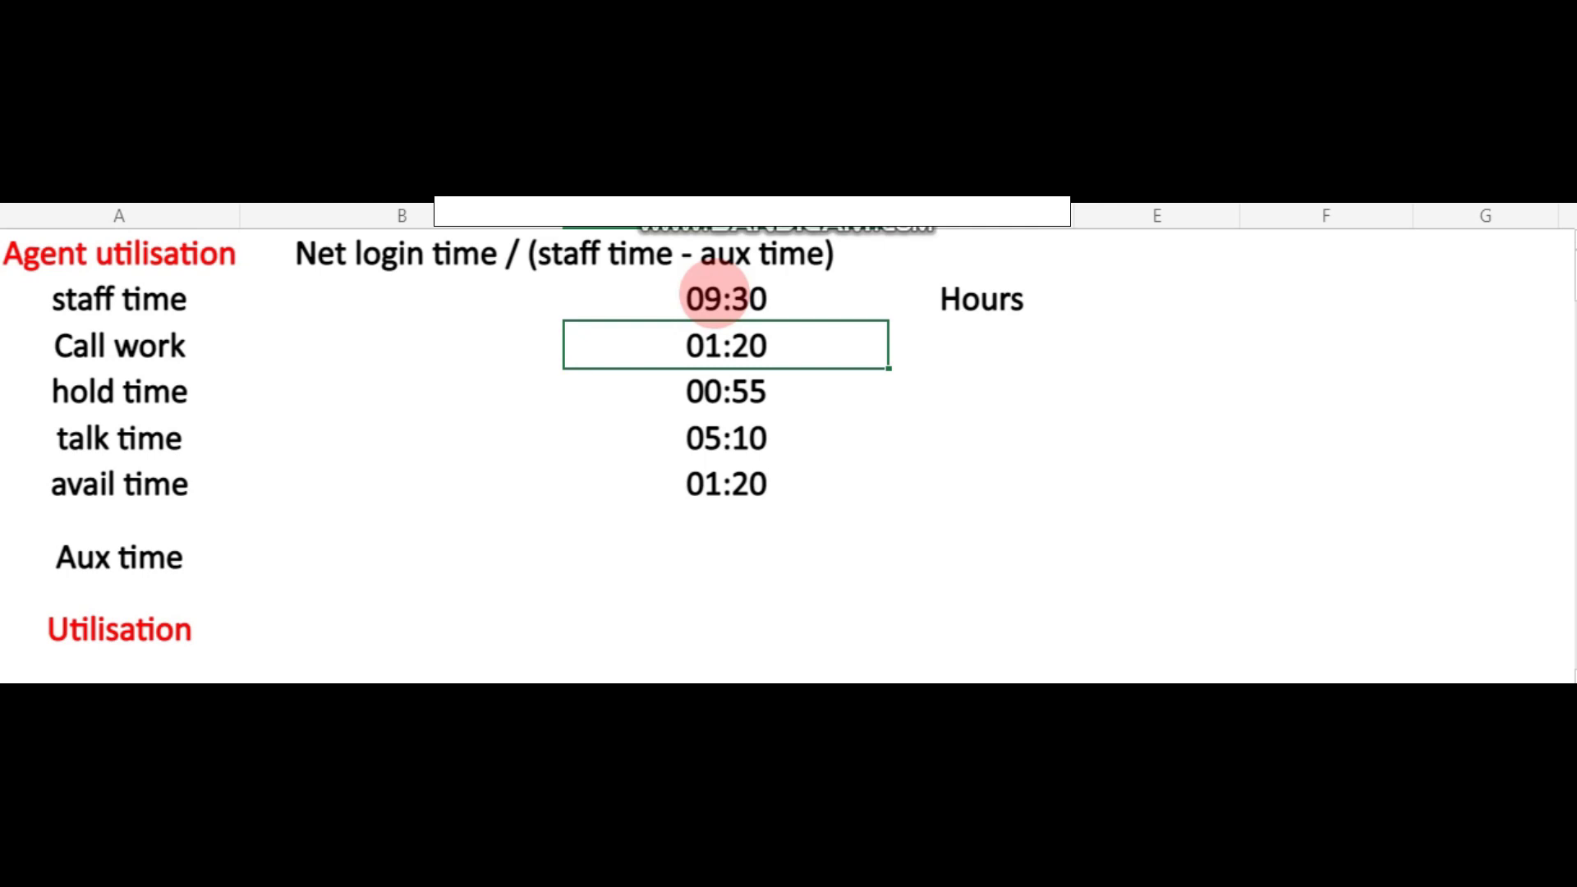
key("Down")
key("Down")
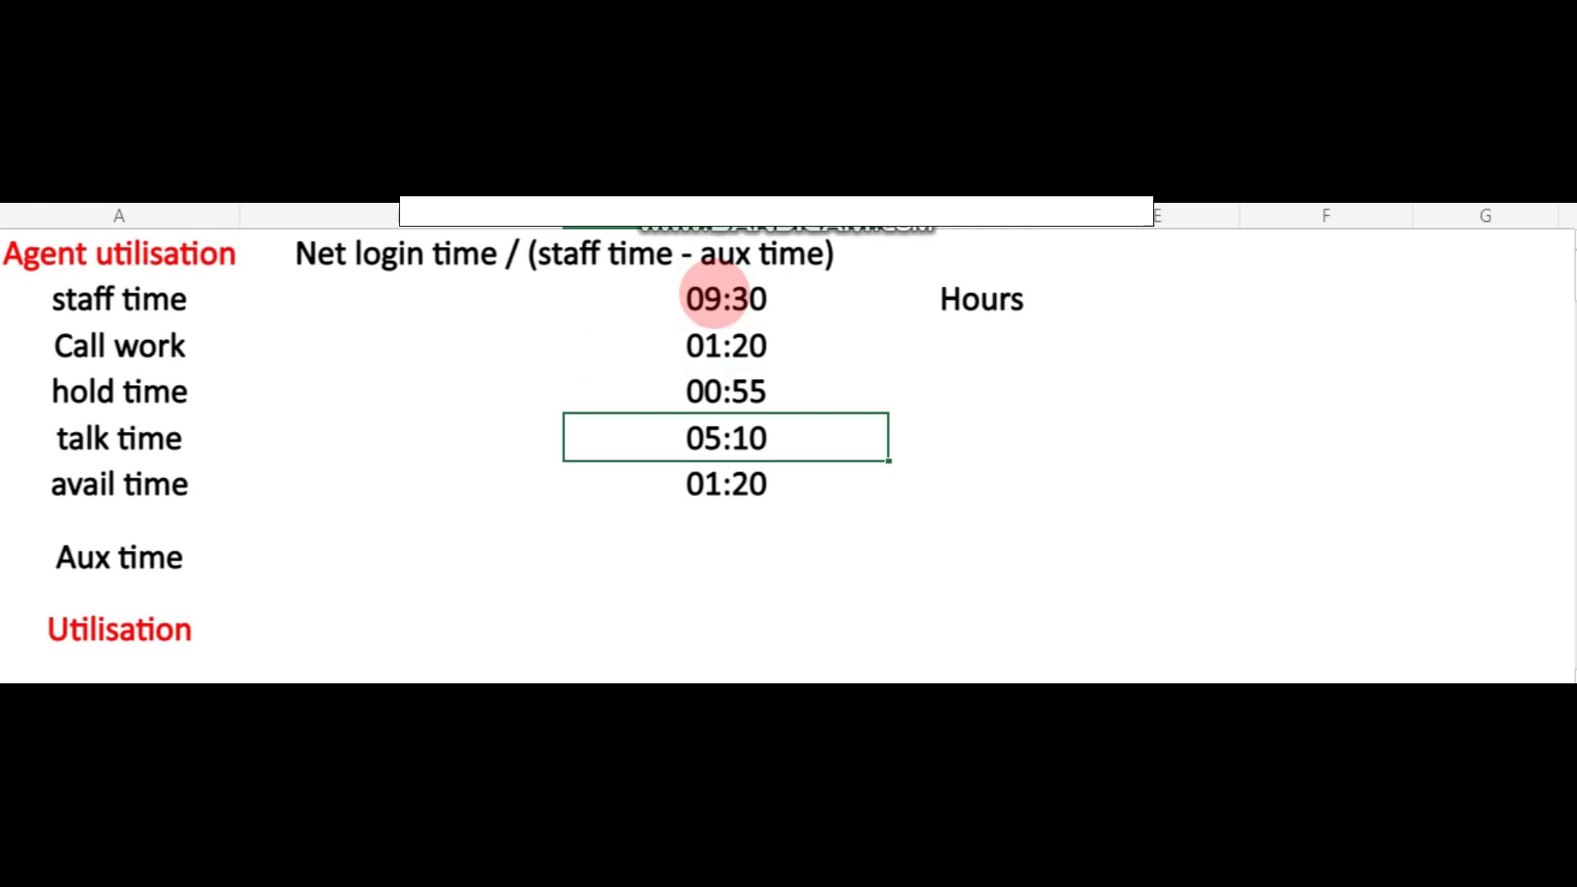
key("Down")
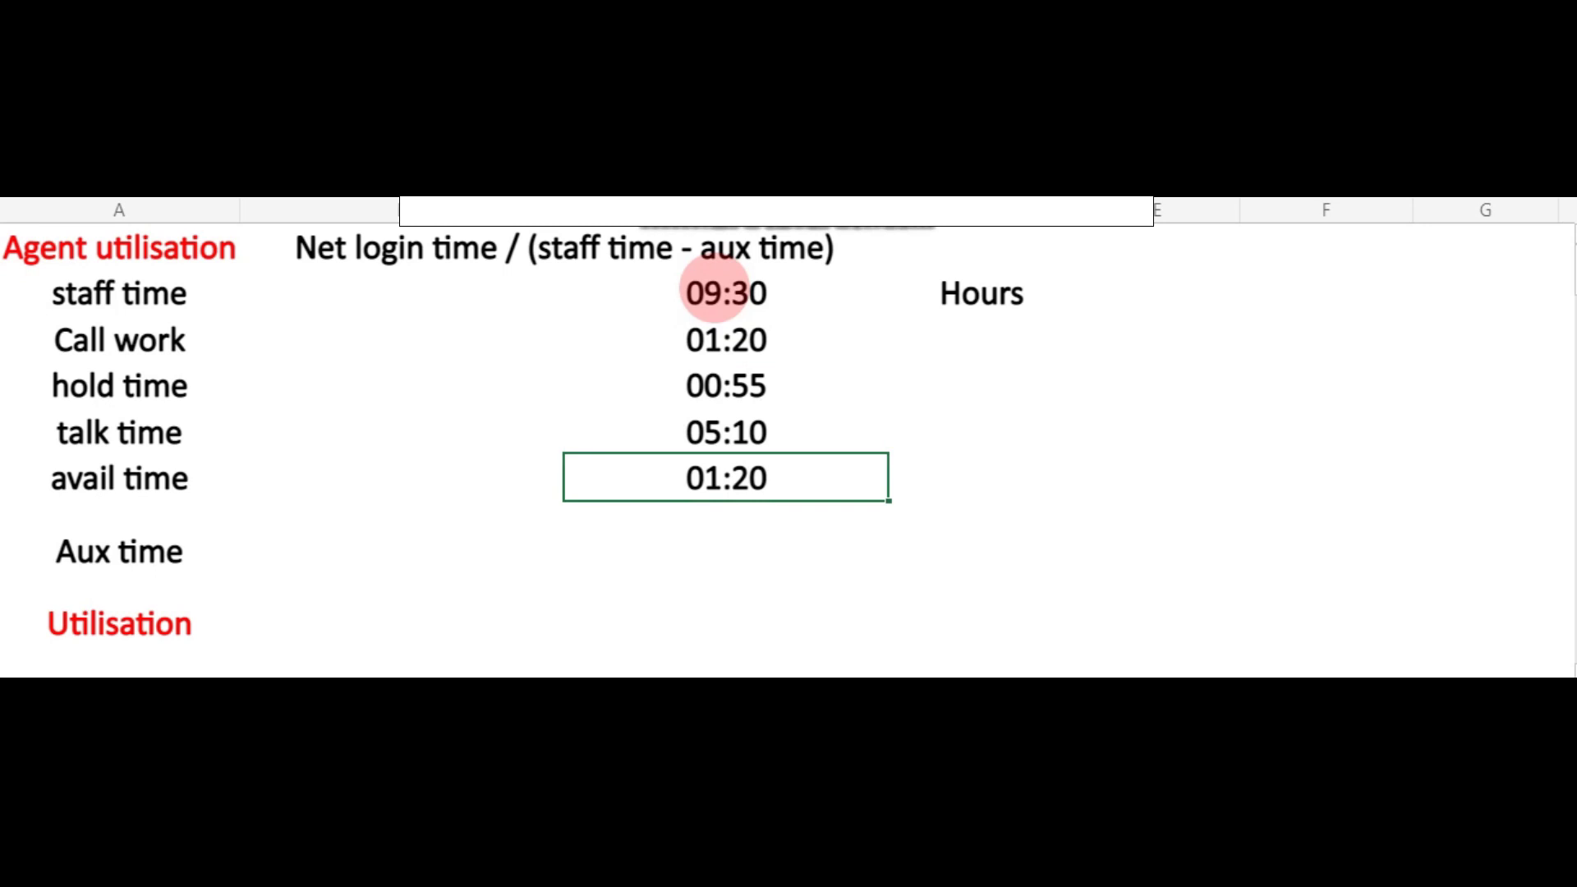
key("Down")
key("Down")
type("=C7")
key("Up")
key("Up")
key("Up")
key("Up")
key("Up")
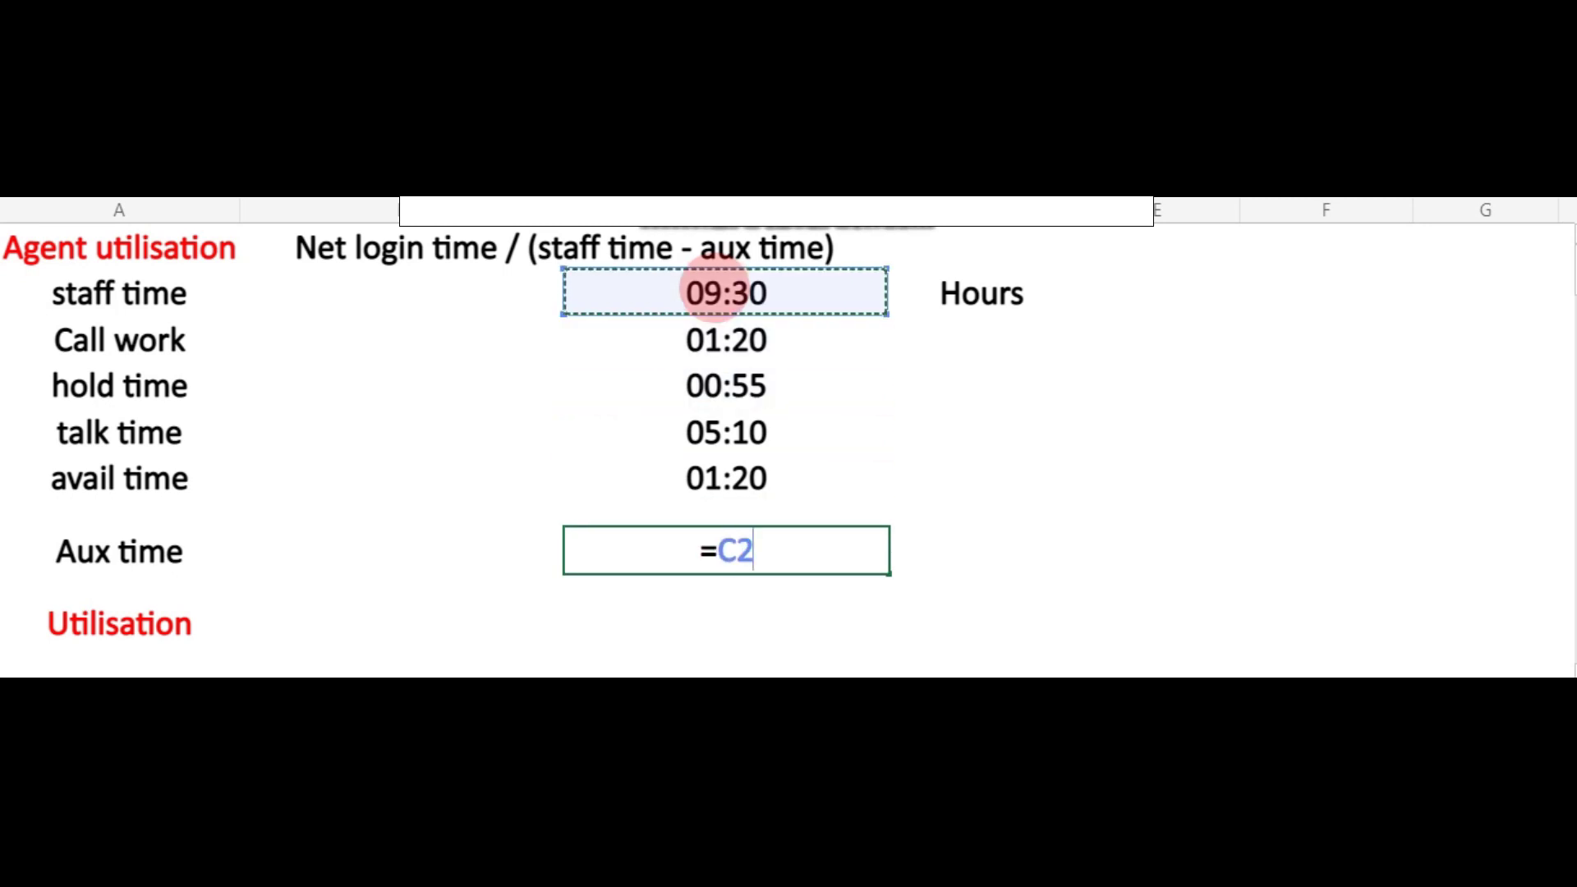
type("-sum")
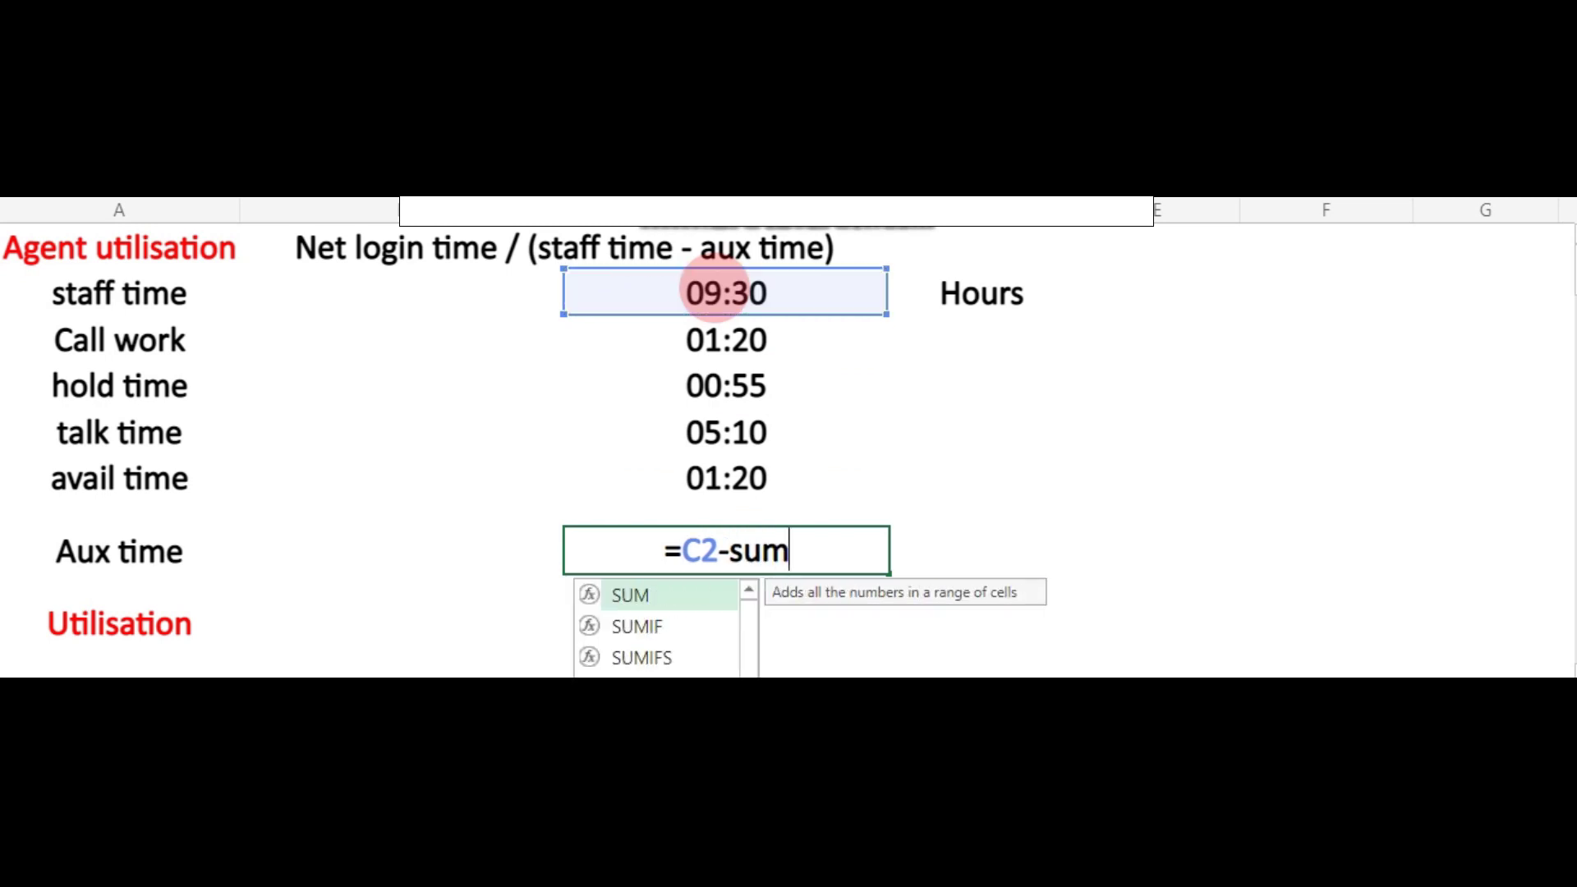
key("Tab")
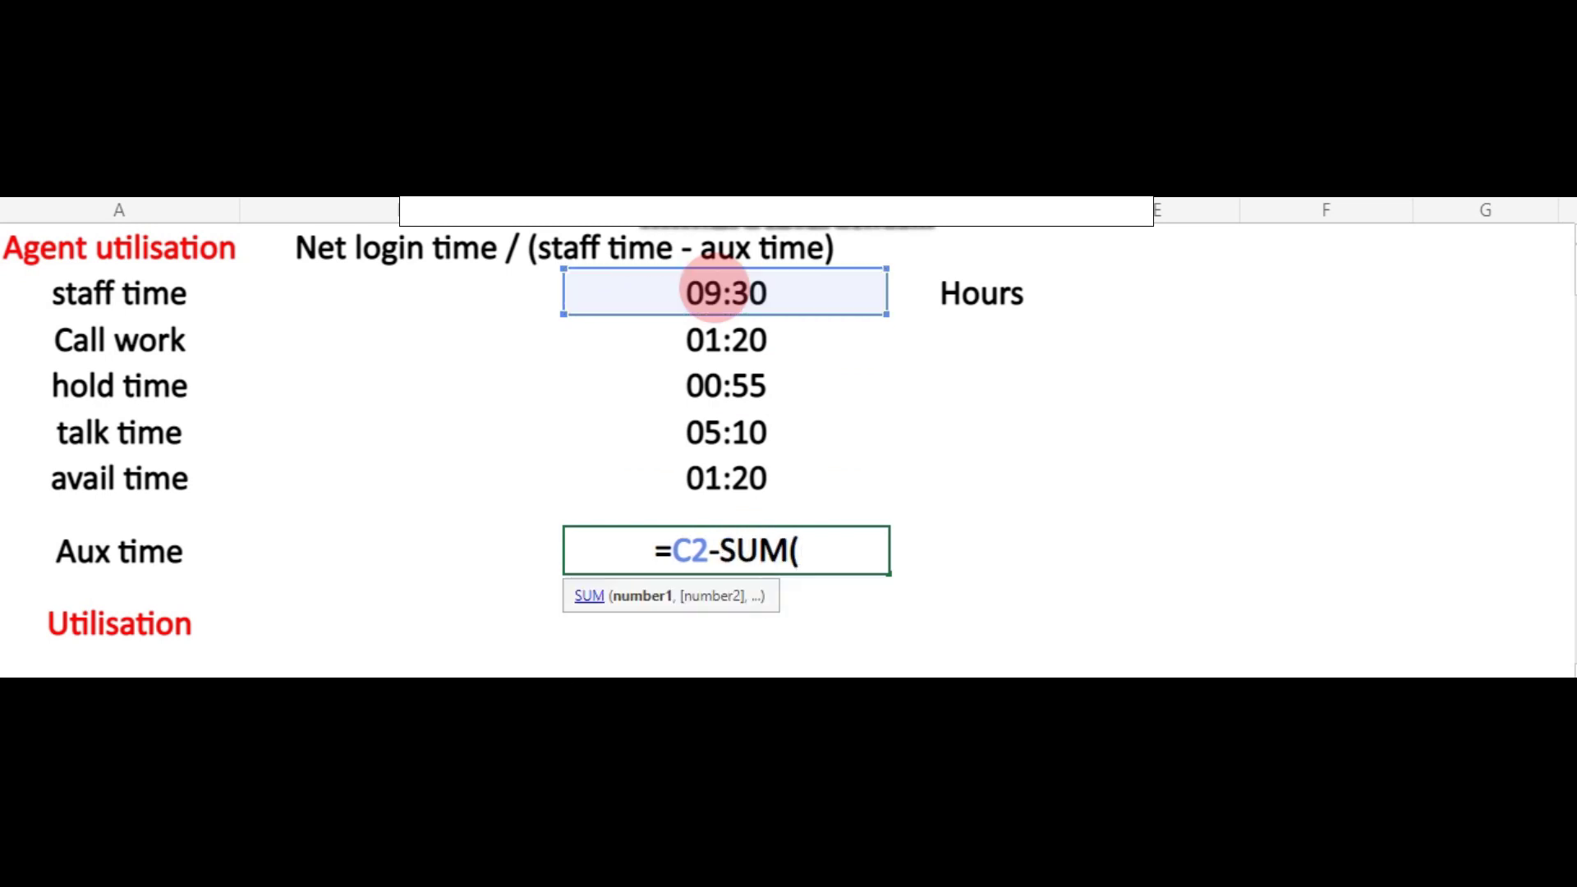
left_click(740, 339)
left_click_drag(740, 339, 727, 457)
type(")")
key("Return")
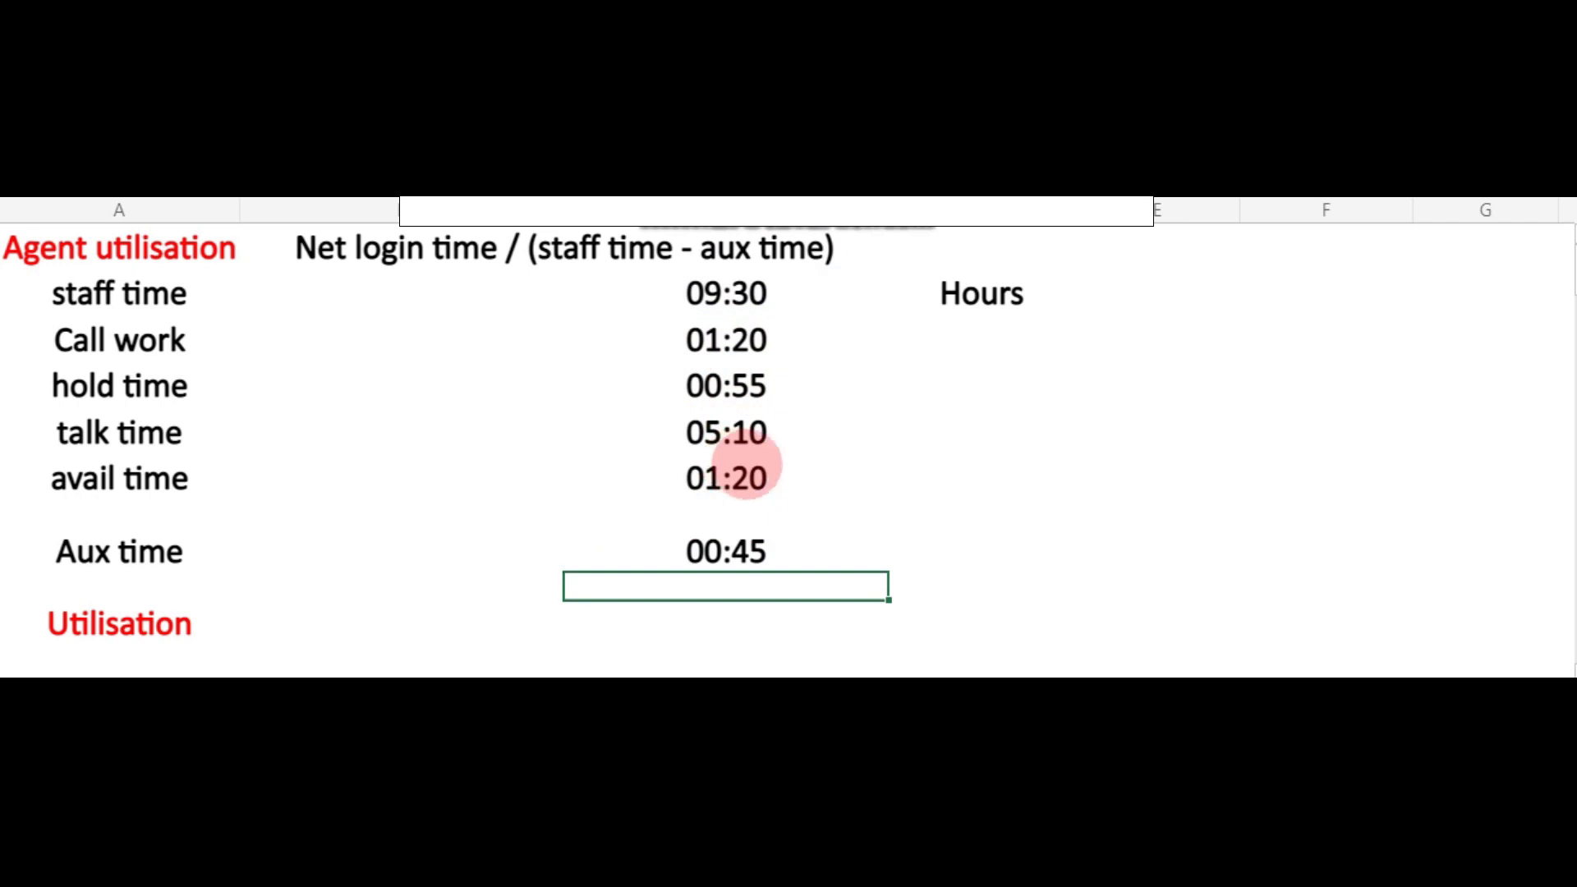
Step: Add a check total beside the aux time in D8 with =SUM(C3:C8)
left_click(962, 548)
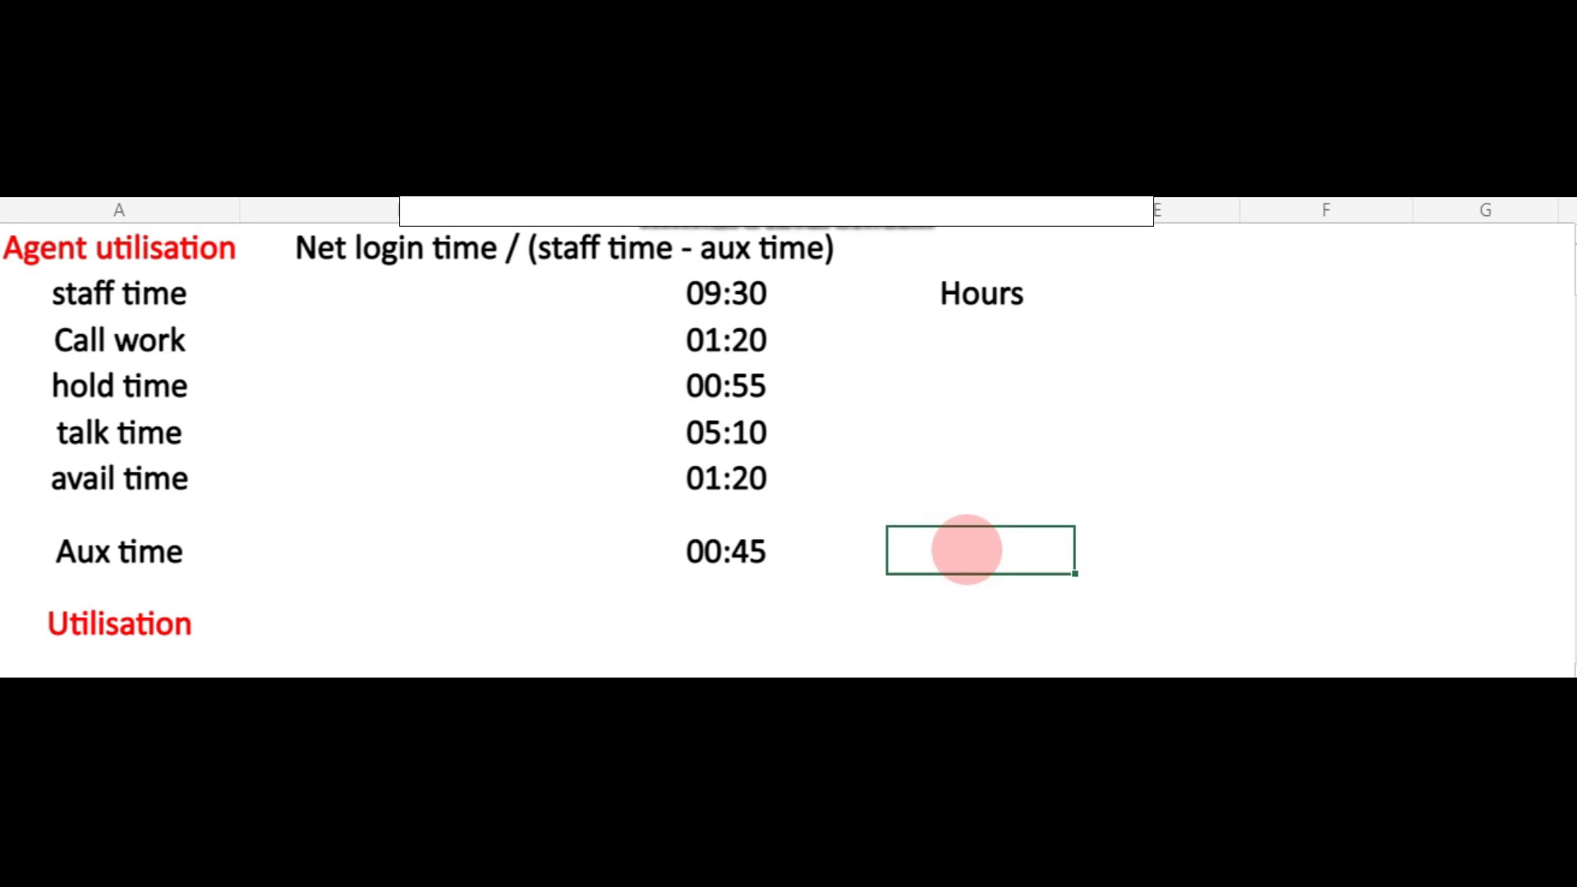
type("=sum")
key("Tab")
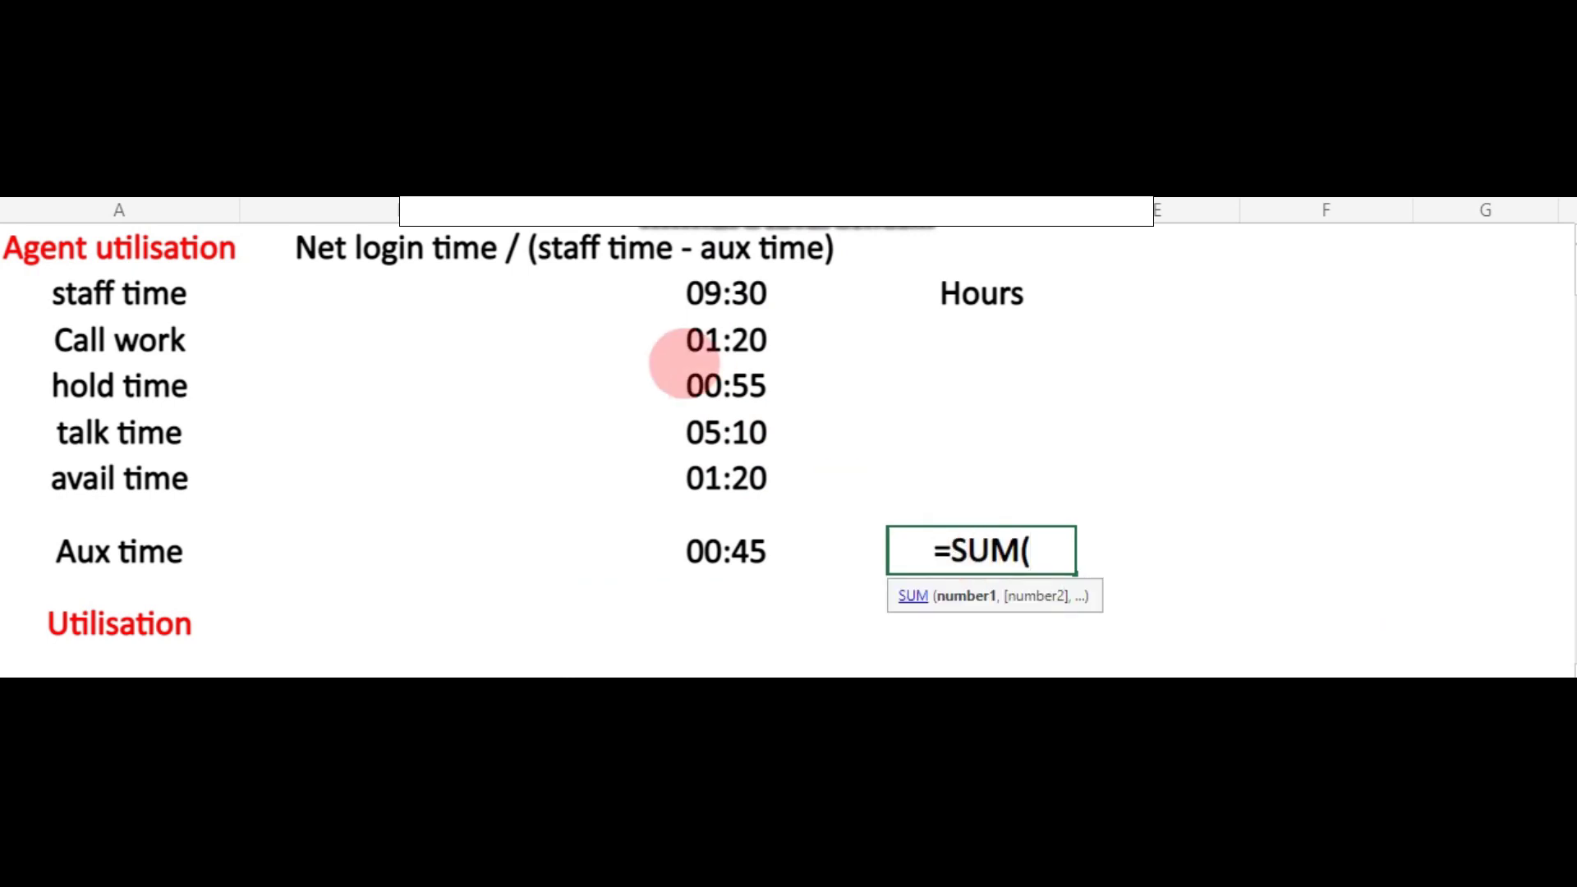
left_click_drag(716, 341, 737, 533)
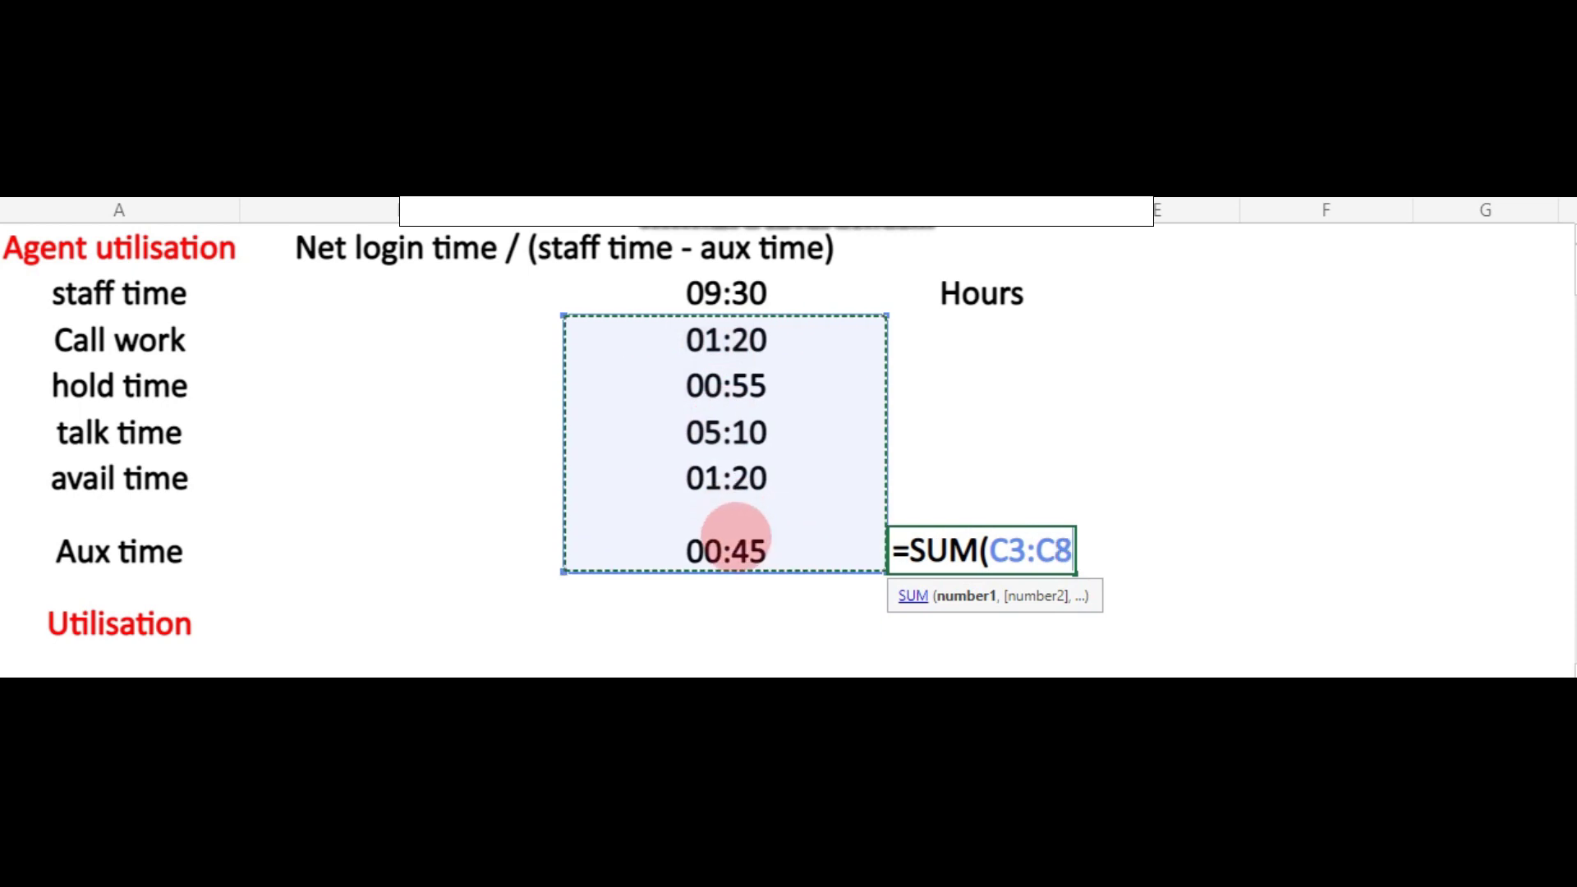
type(")")
key("Return")
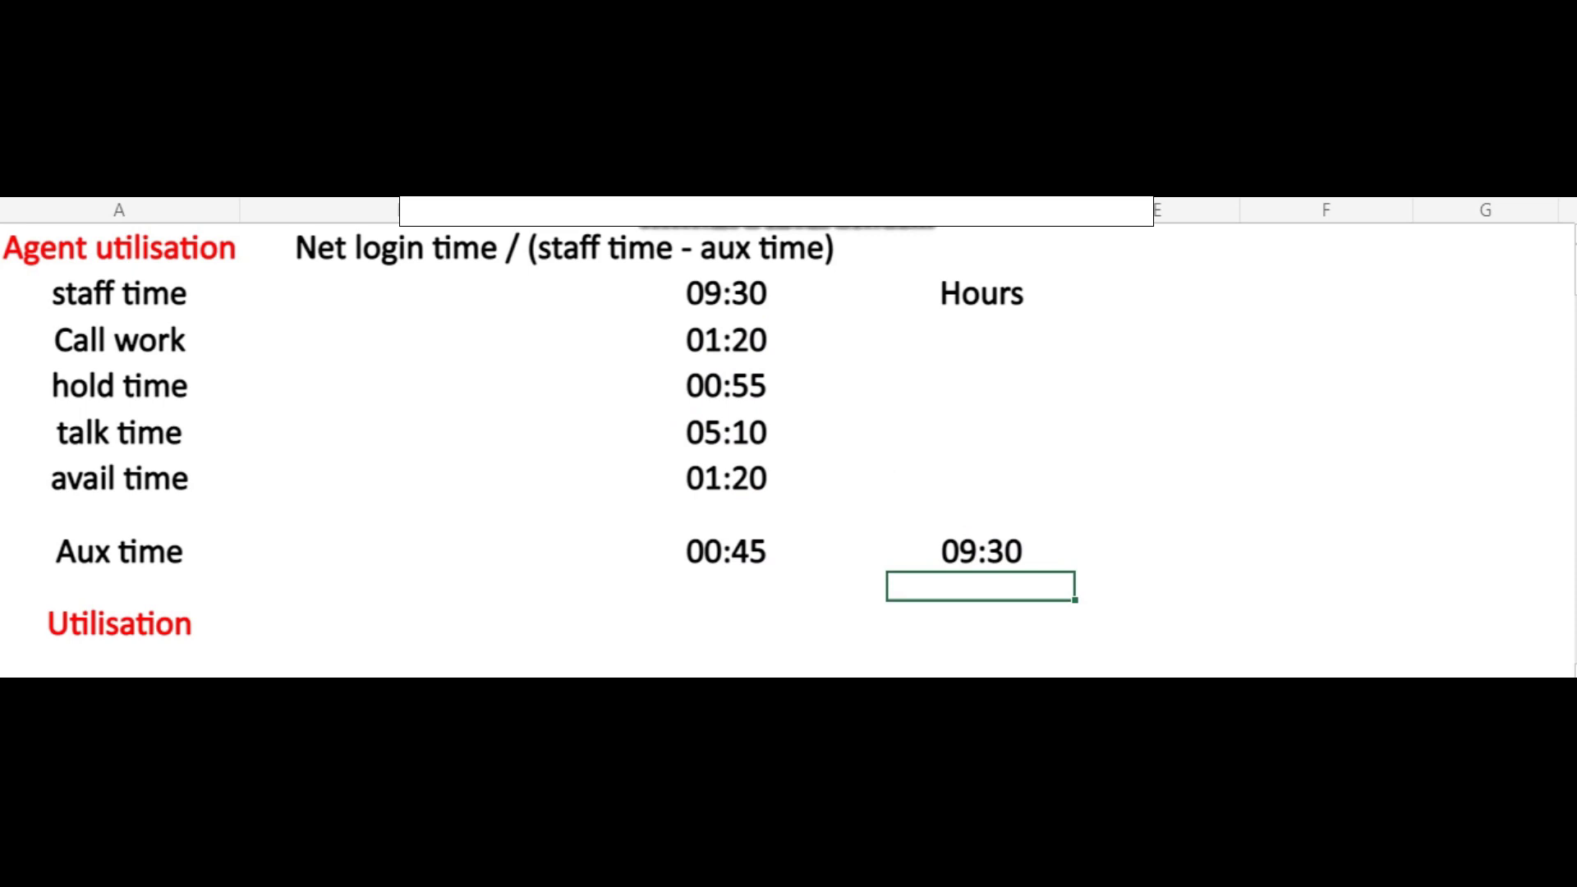
Step: Replace the aux time in C8 with 00:55
left_click(728, 295)
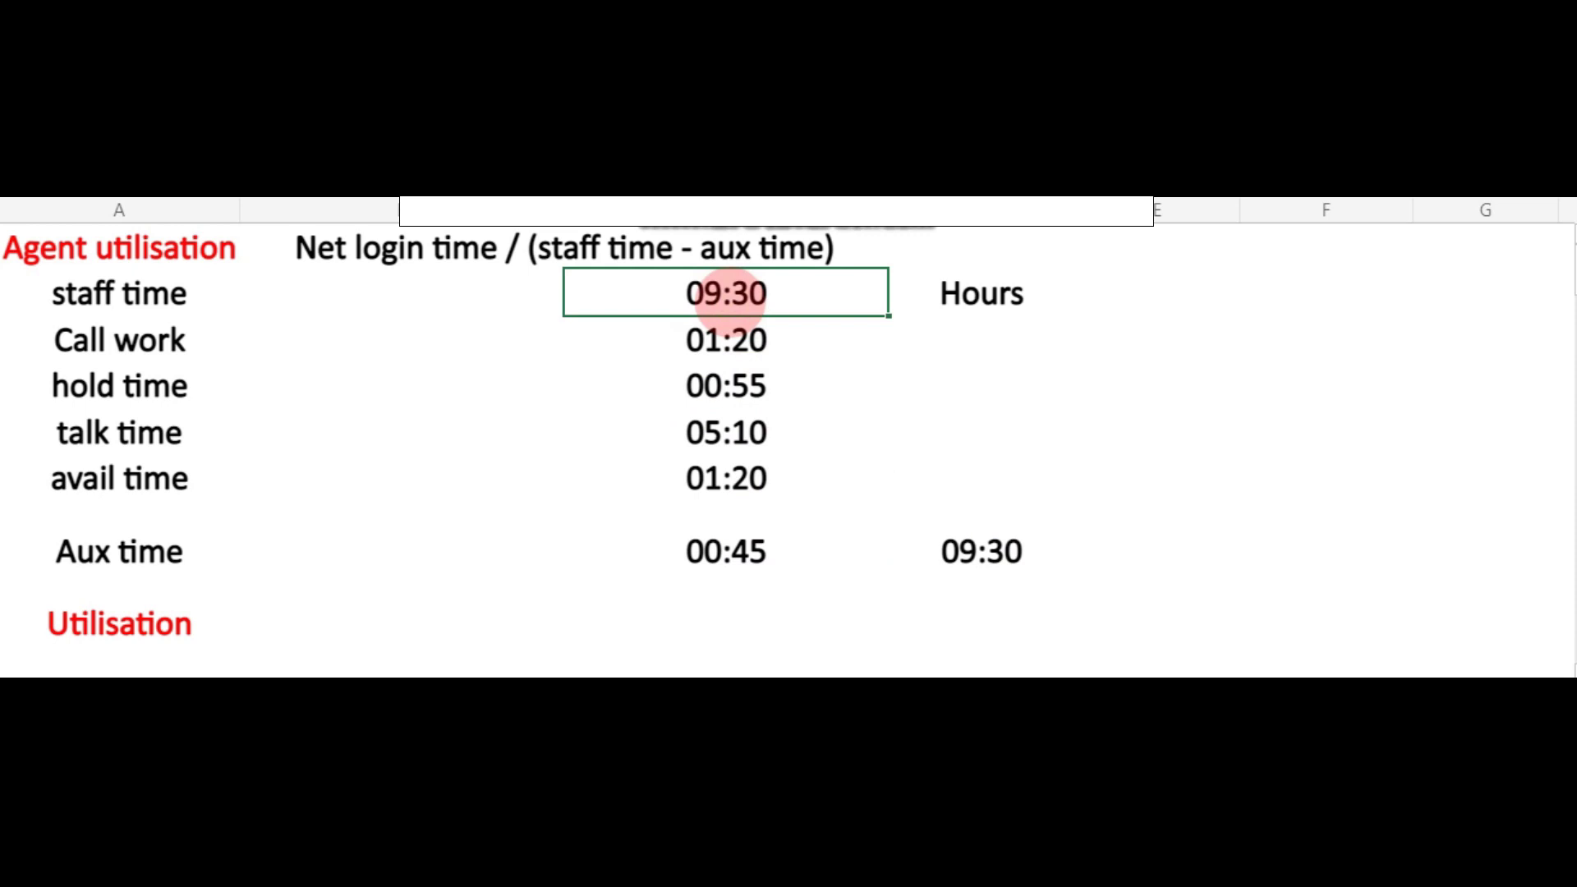
left_click(714, 545)
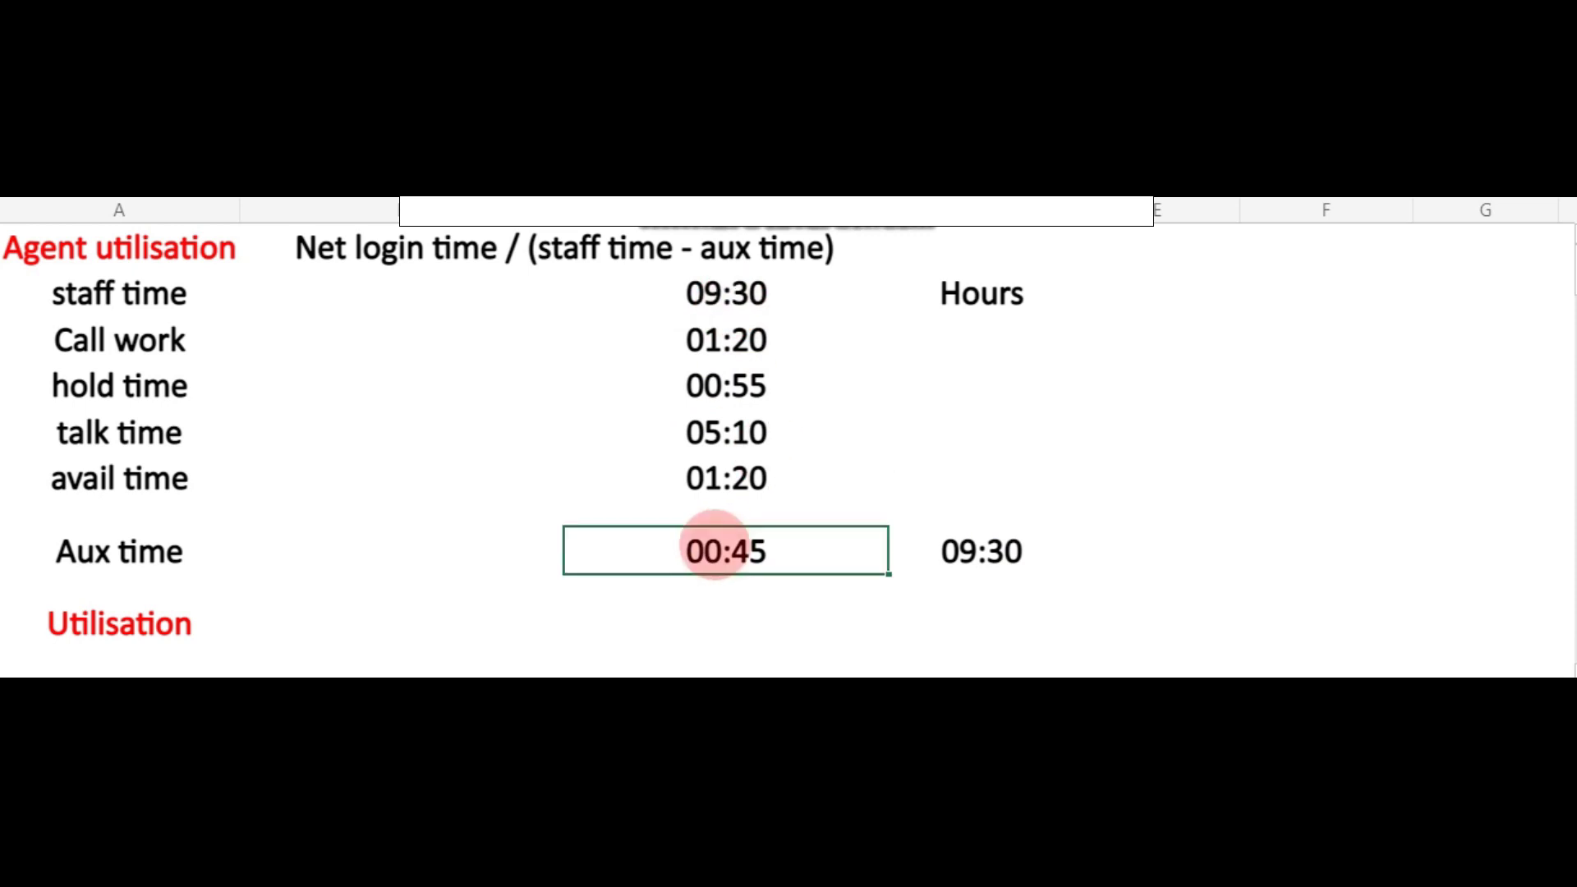
type("00:55")
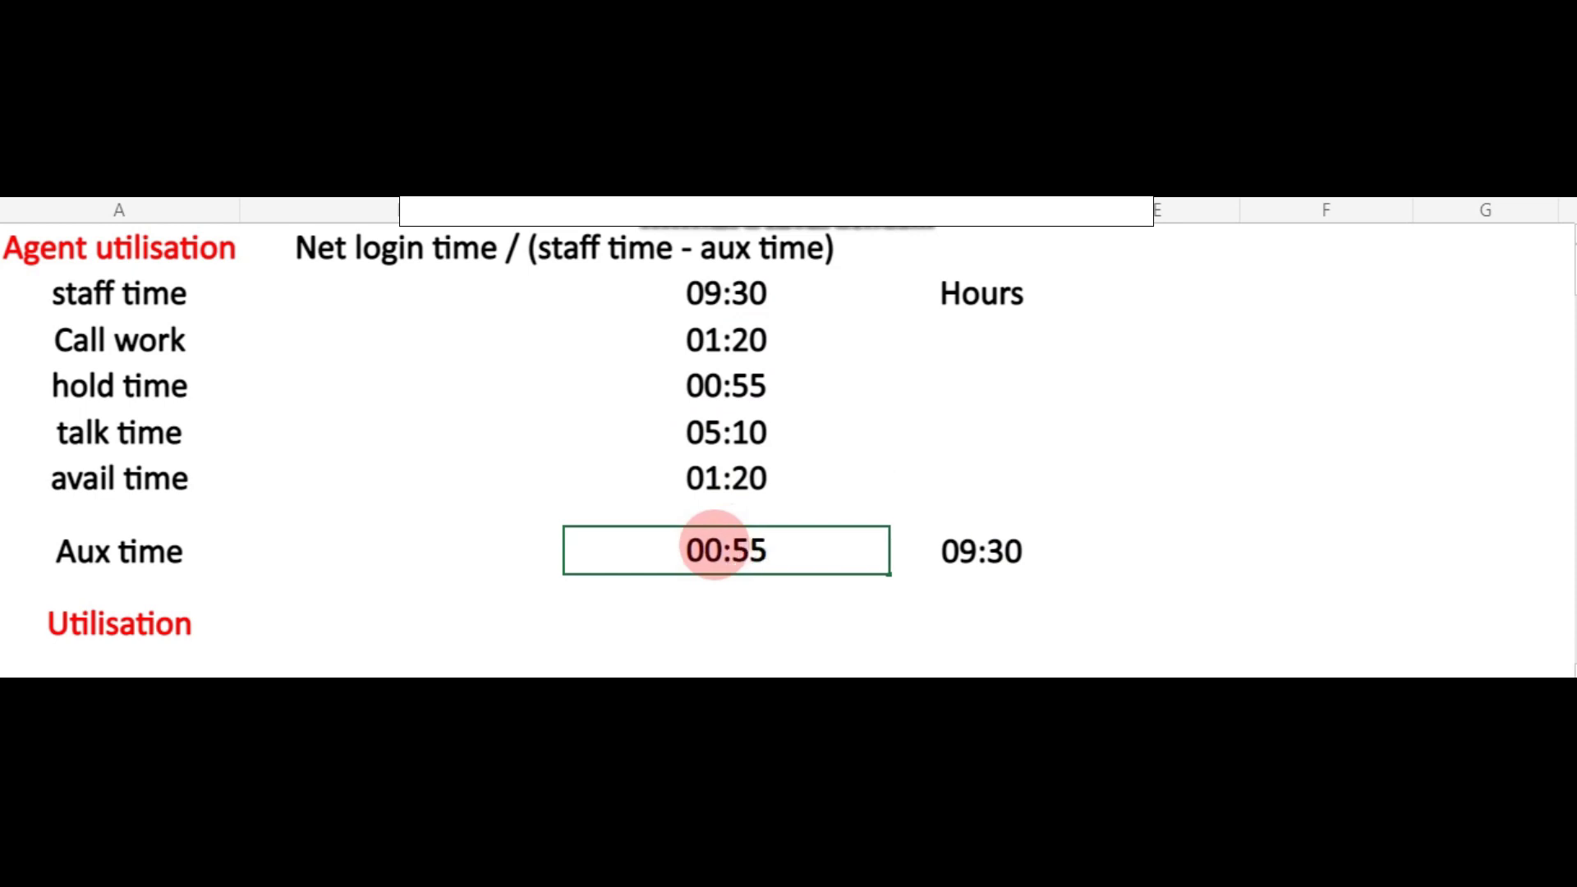
key("Return")
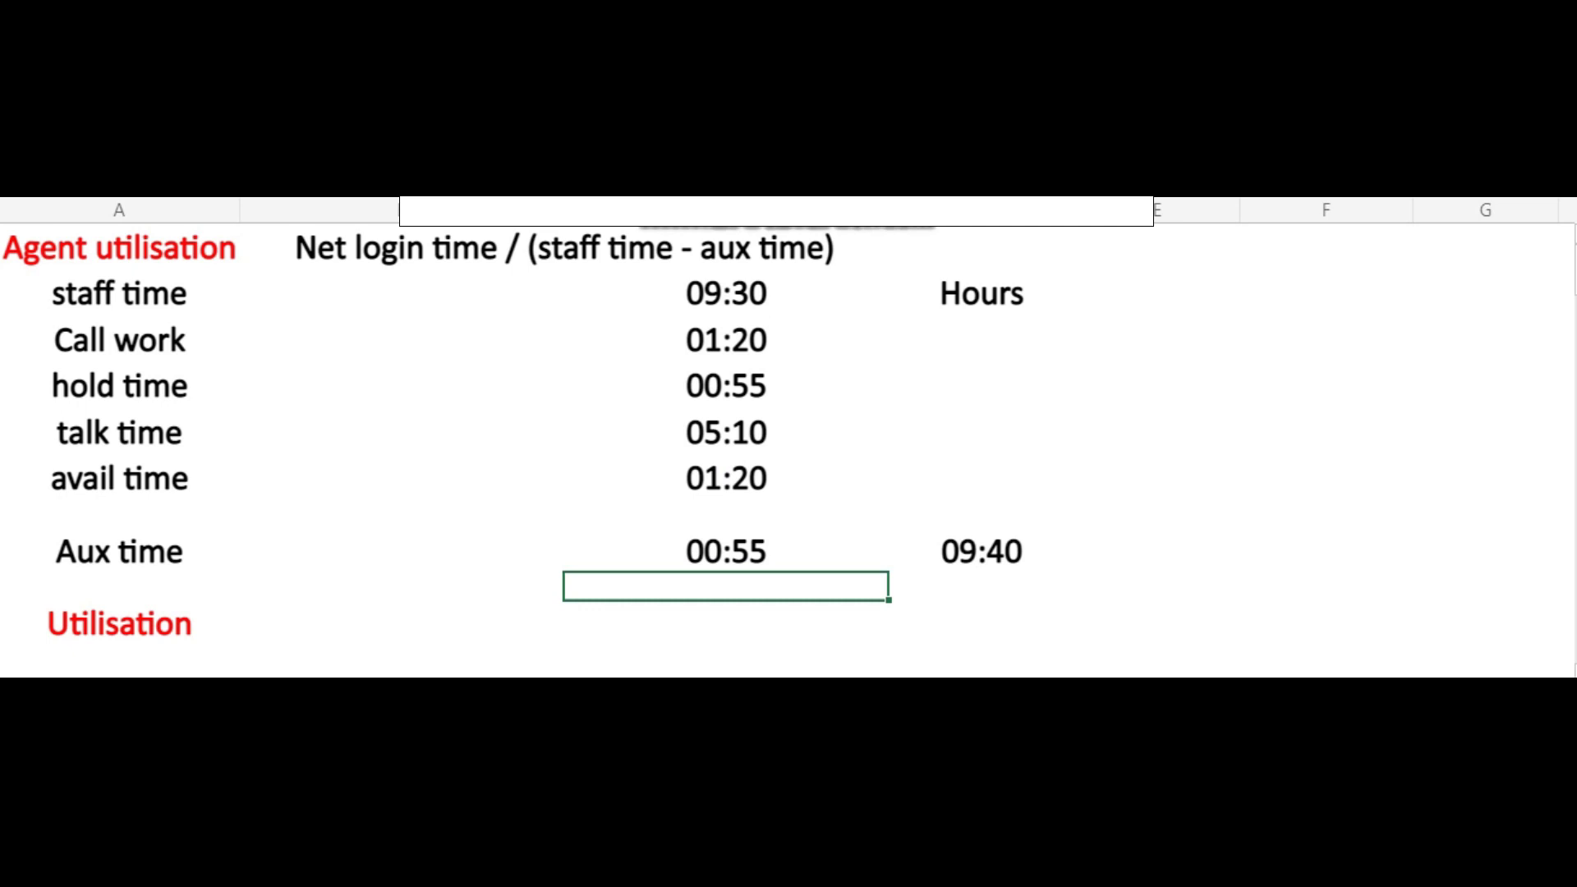
Step: Calculate the Utilisation in C10 as net login time over staff time minus aux time, using =SUM(C3:C6)/(C2-C8)
left_click(725, 621)
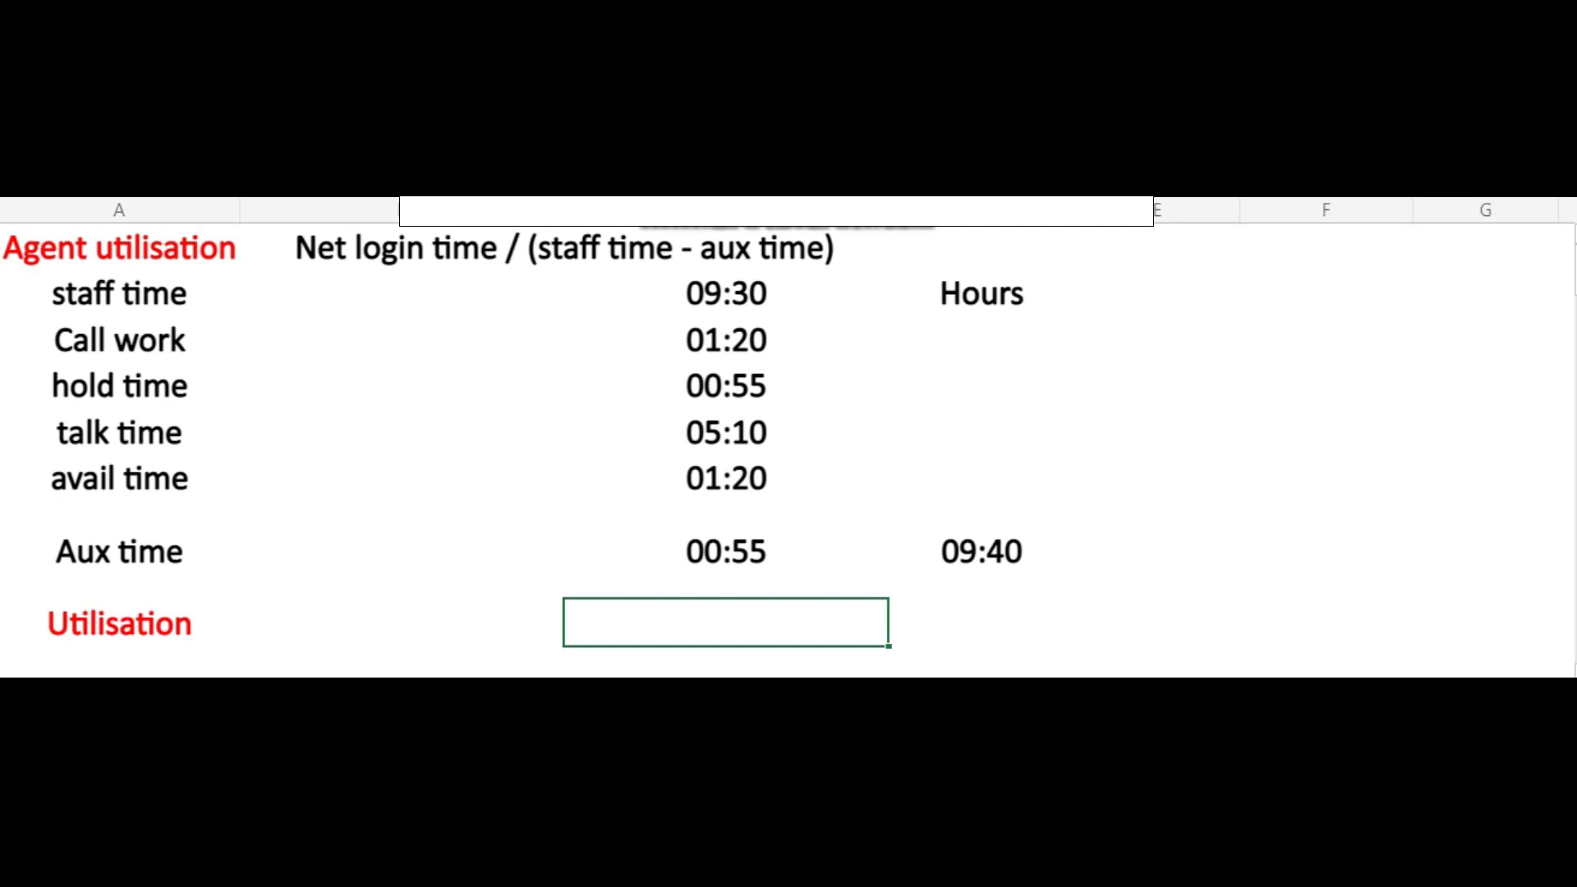
type("=sum")
key("Tab")
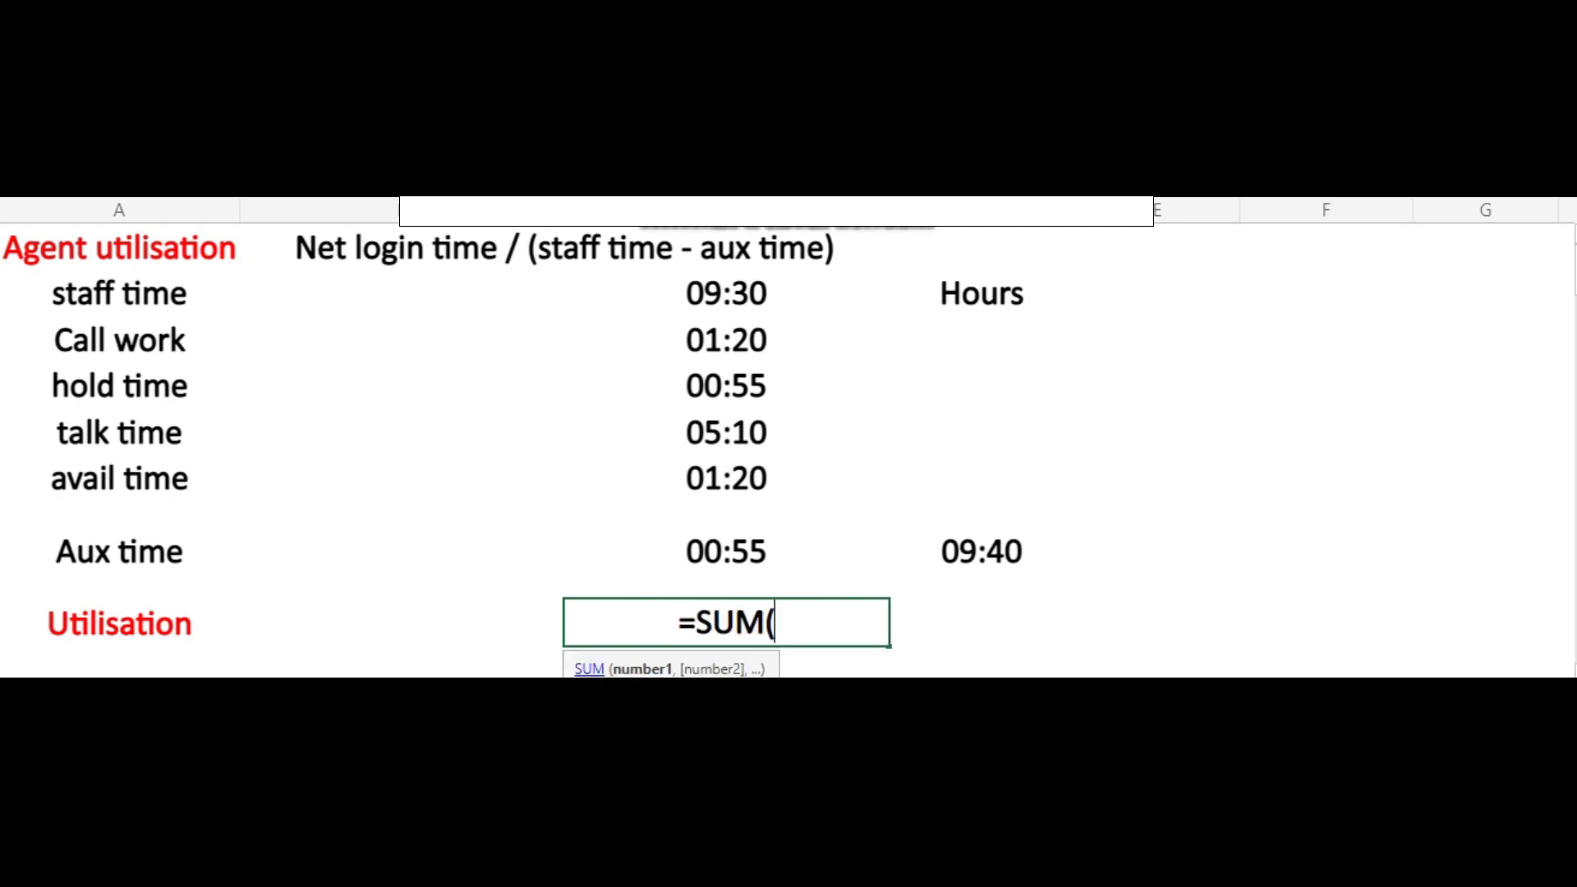
left_click_drag(736, 342, 736, 473)
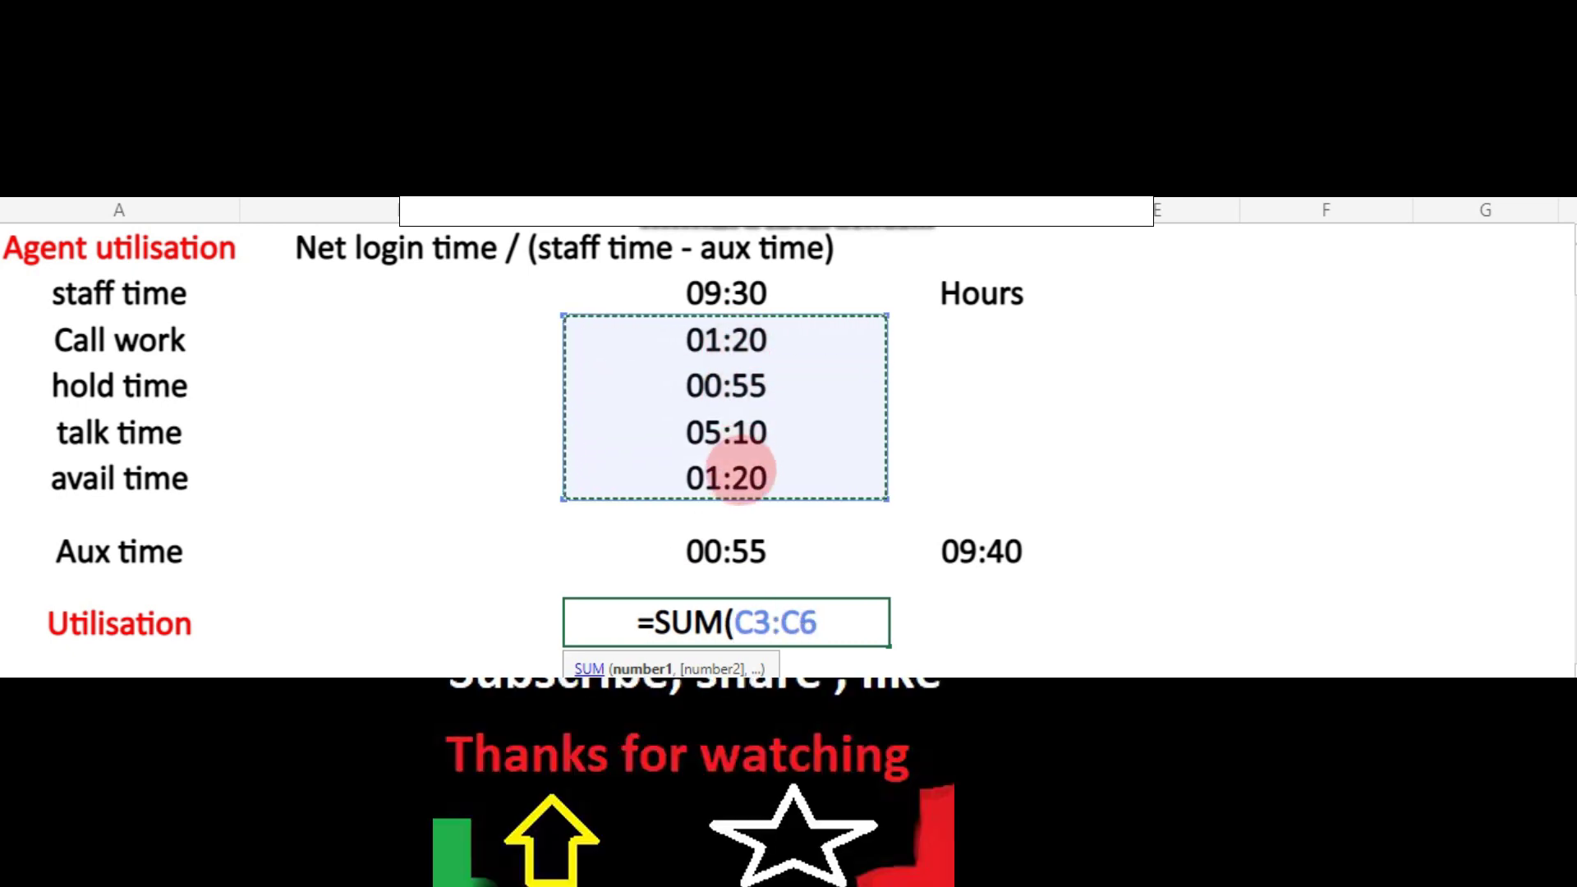
type(")/")
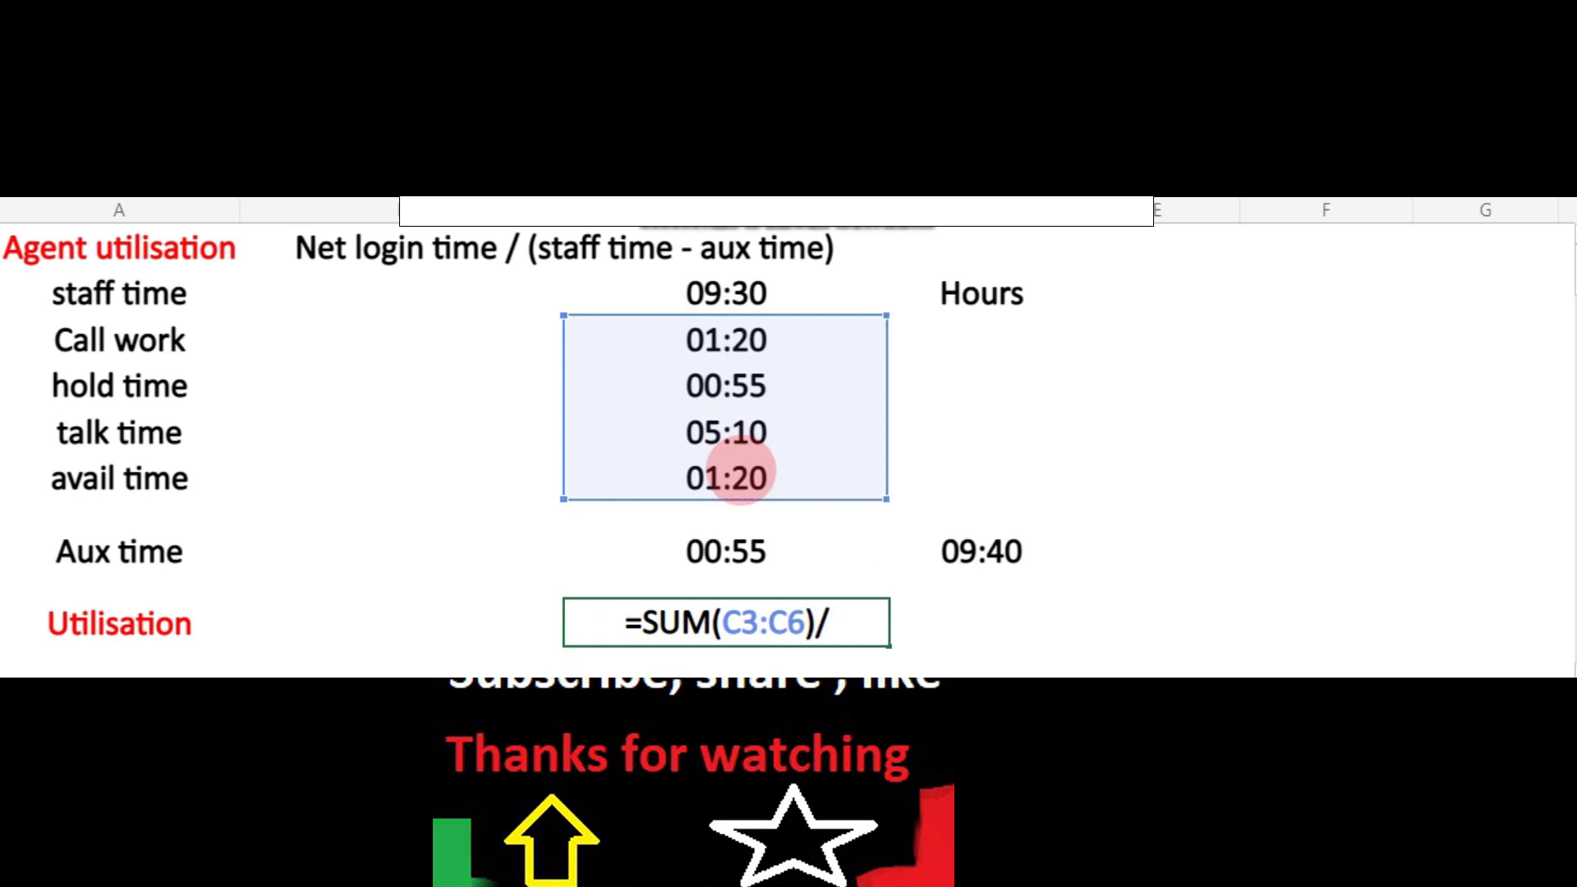
type("(")
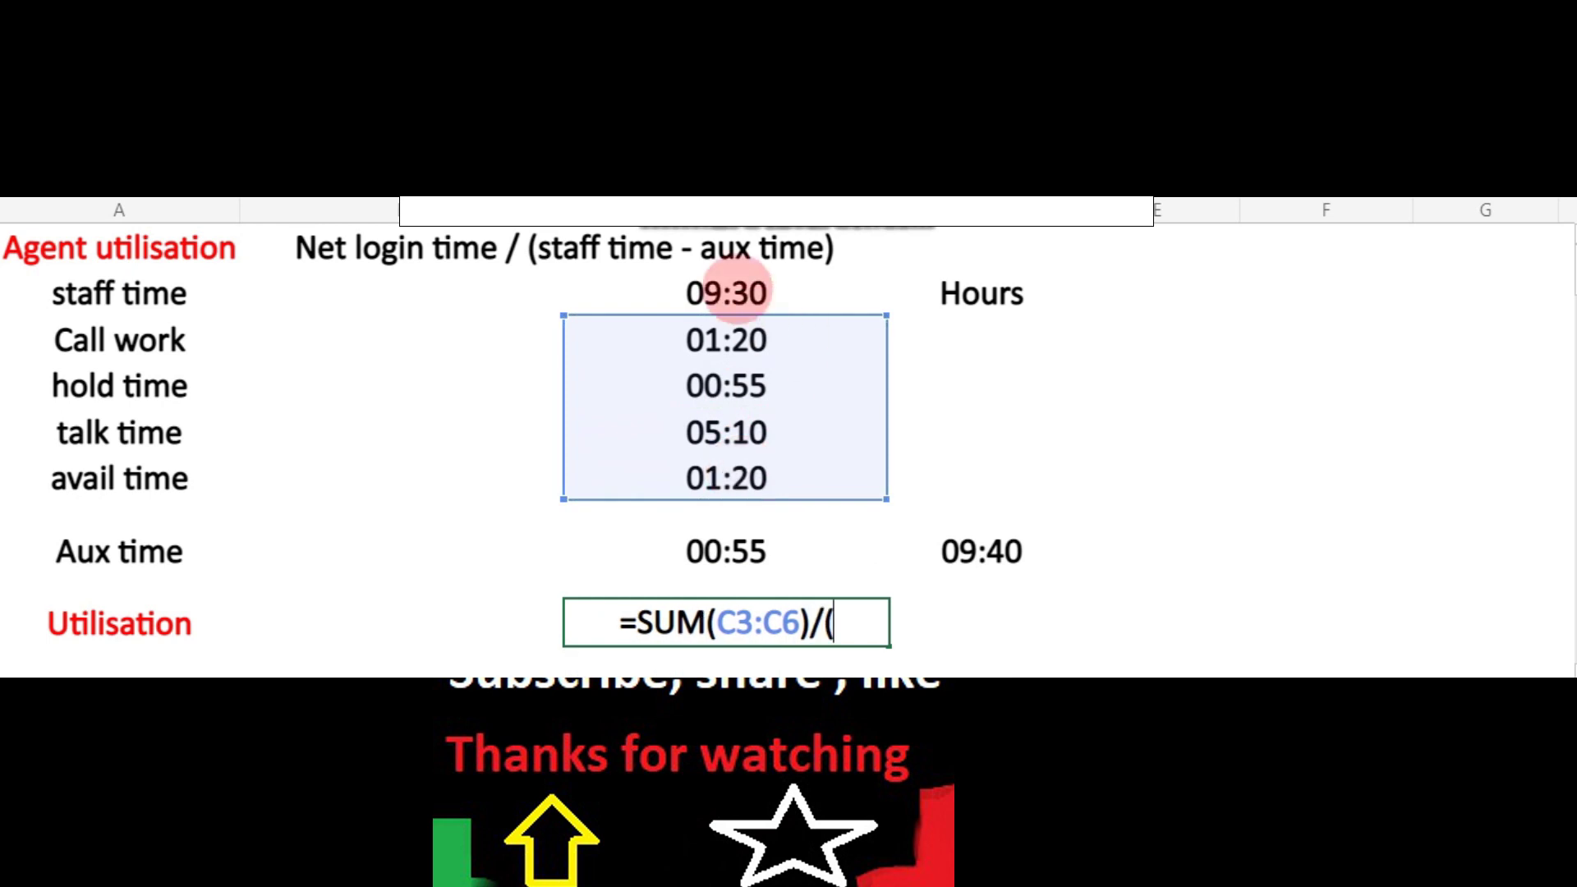
left_click(739, 292)
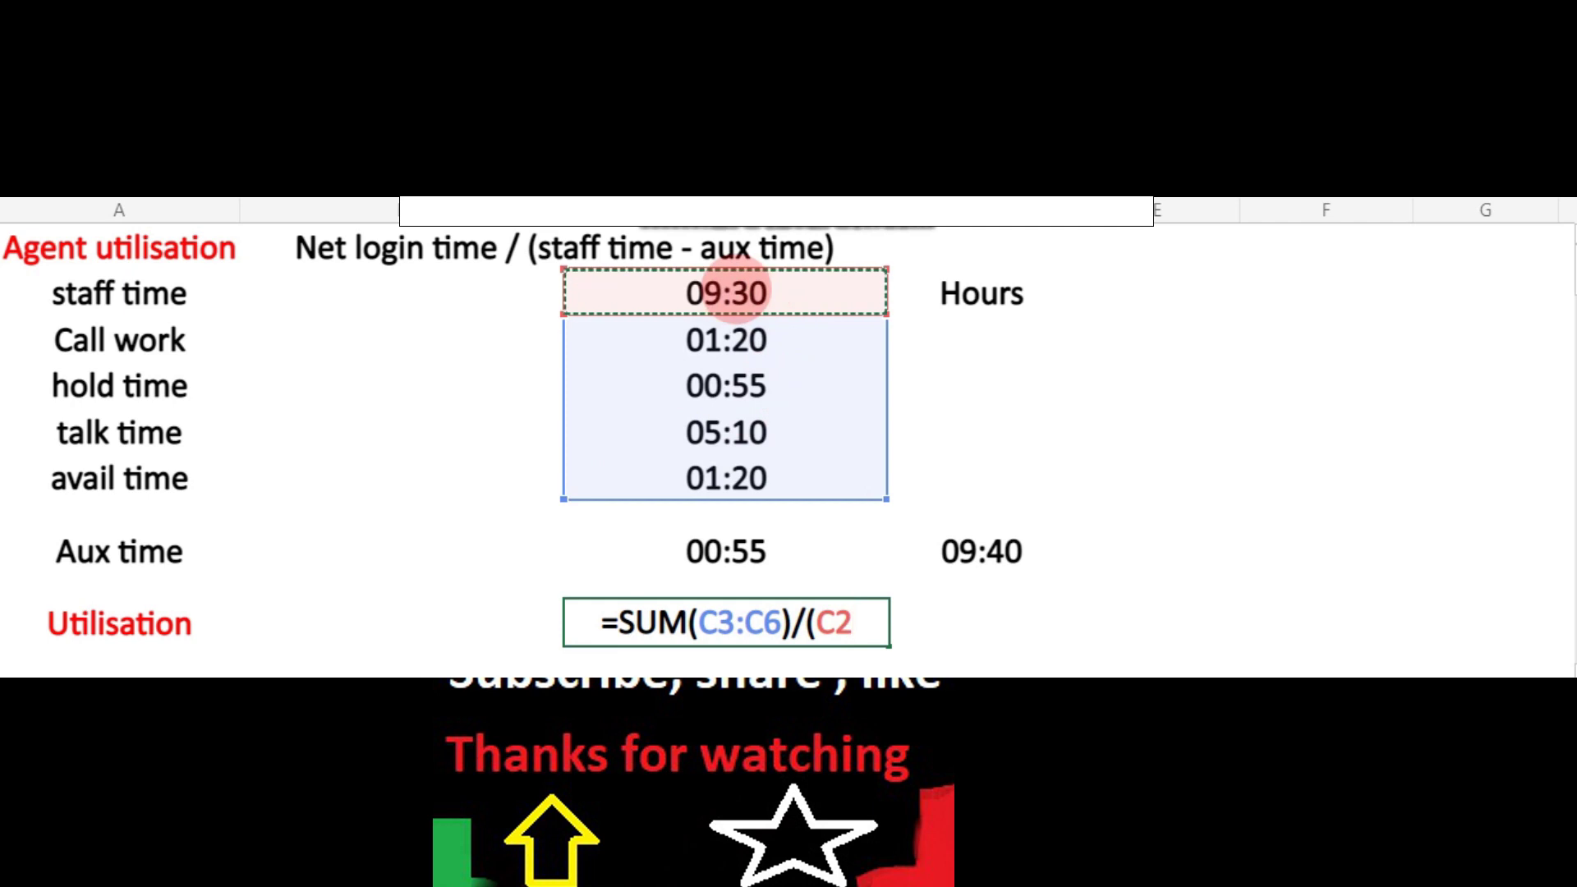
type("-")
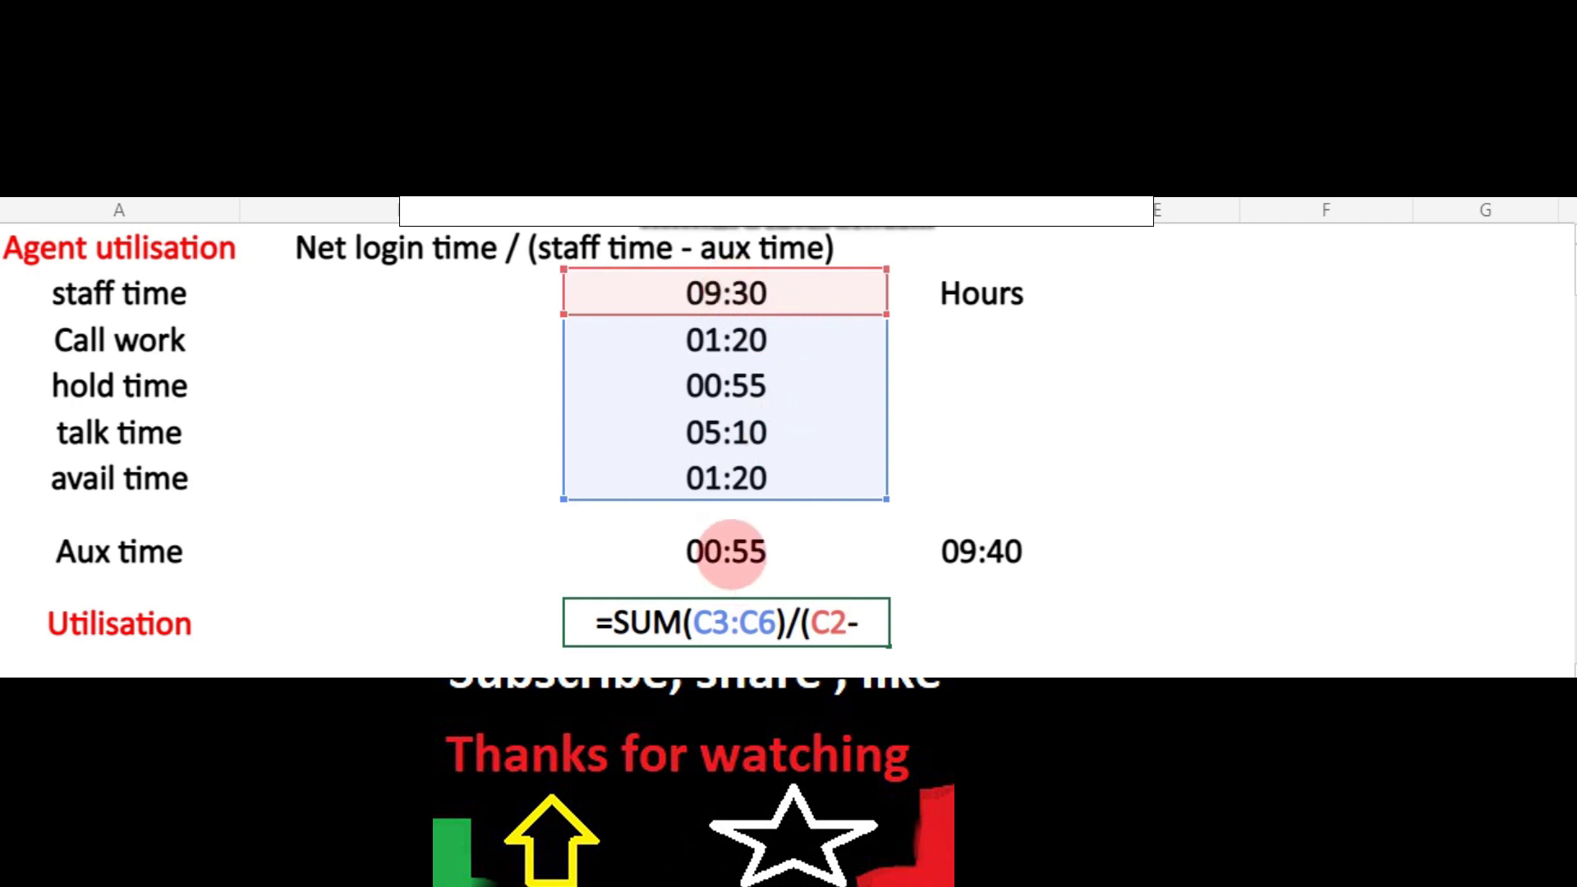
left_click(727, 551)
type(")")
key("Return")
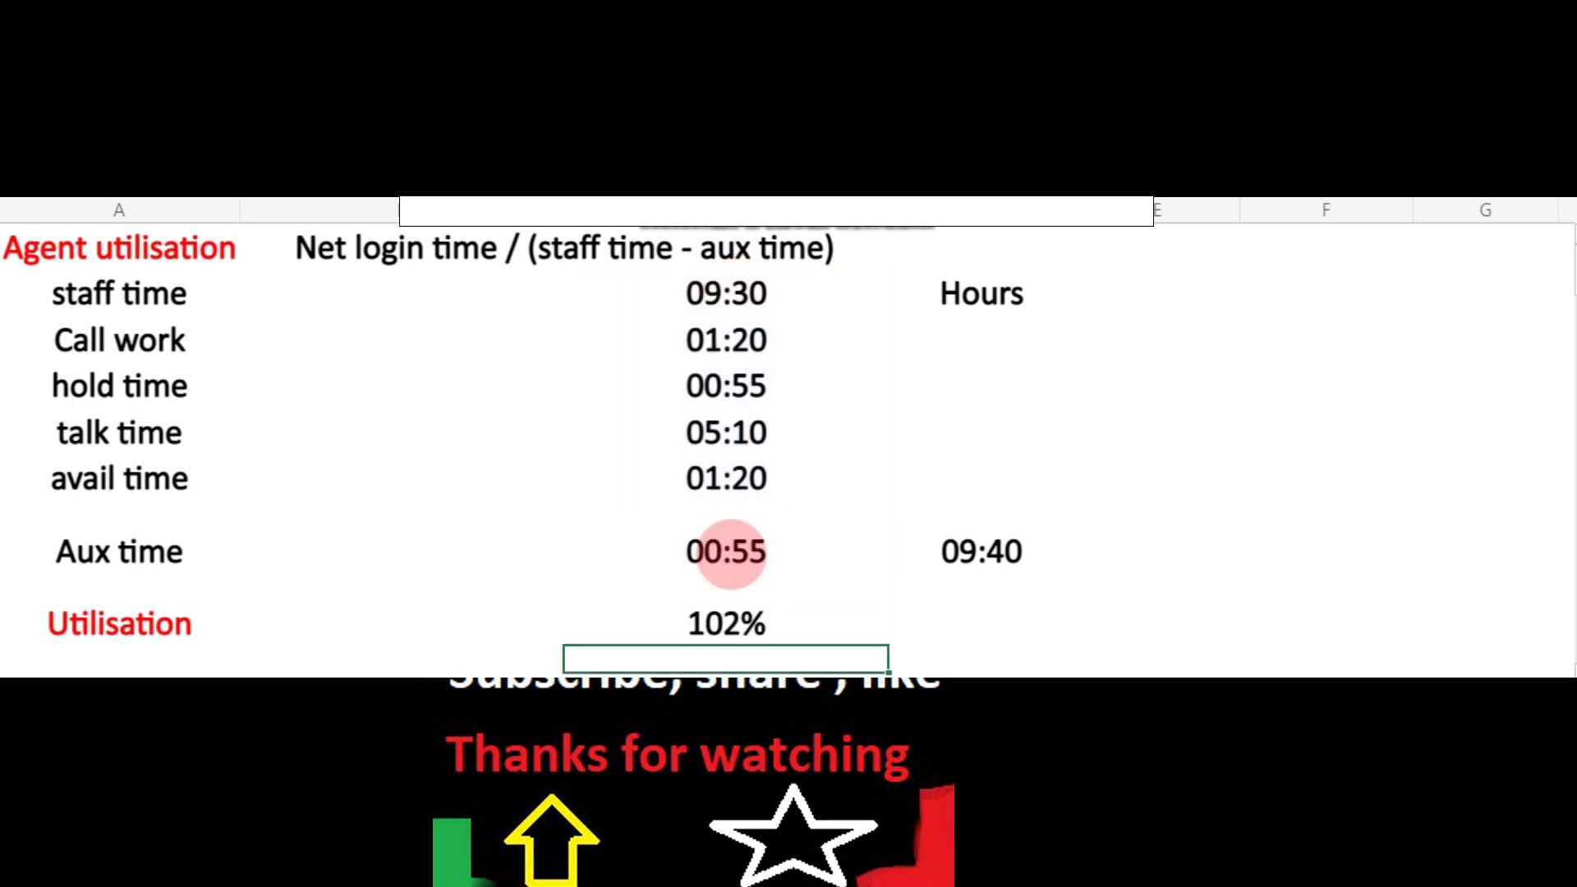
Step: Set the aux time in C8 to 00:45 and select the Utilisation result in C10
left_click(726, 624)
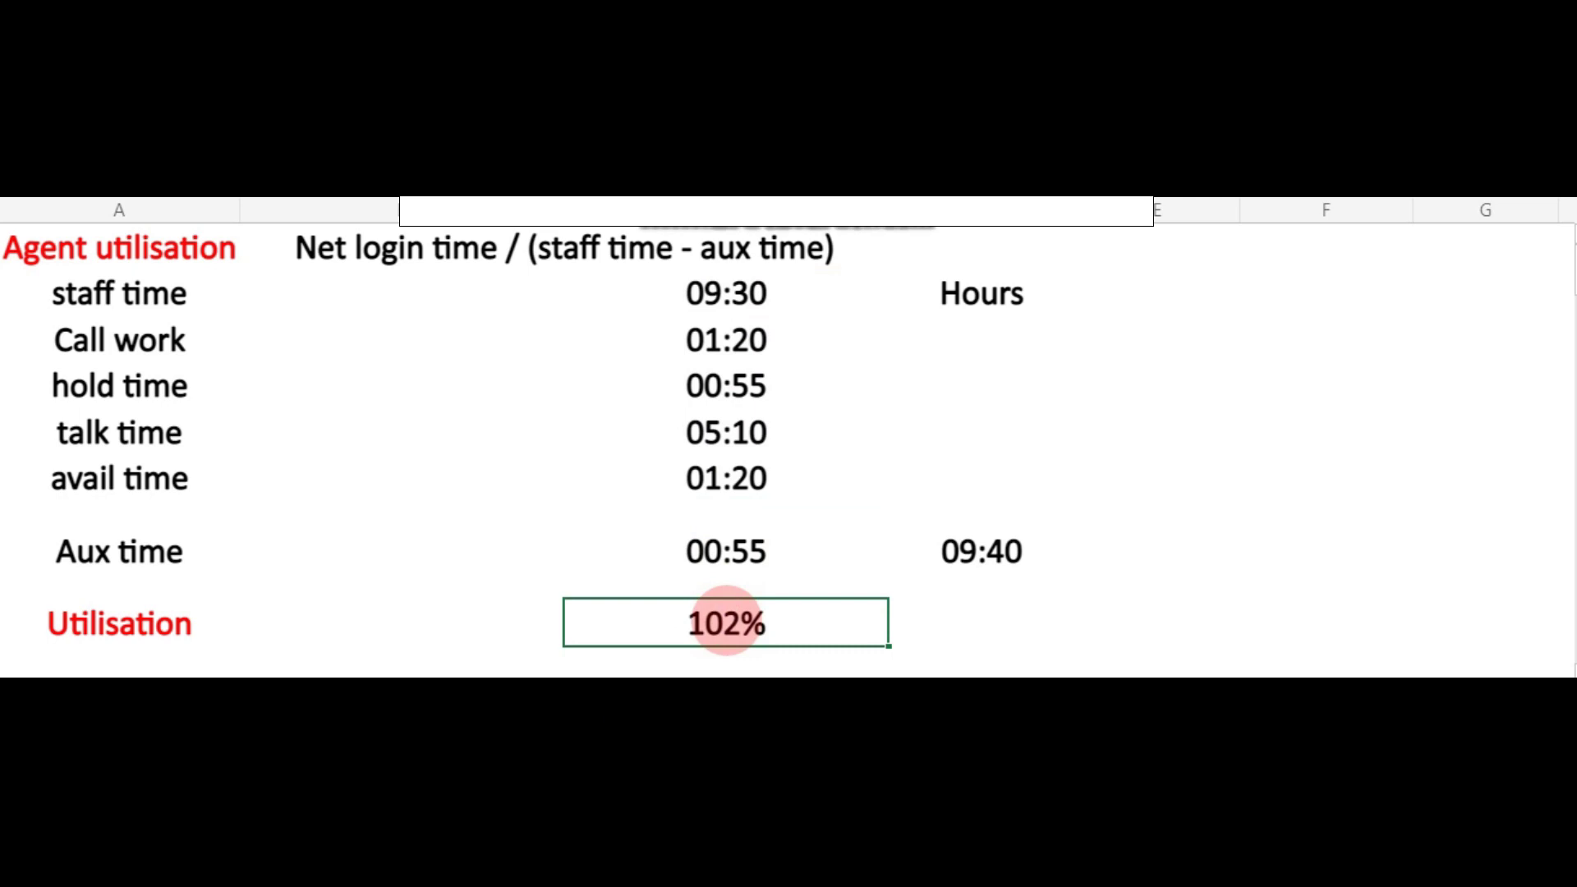
left_click(726, 550)
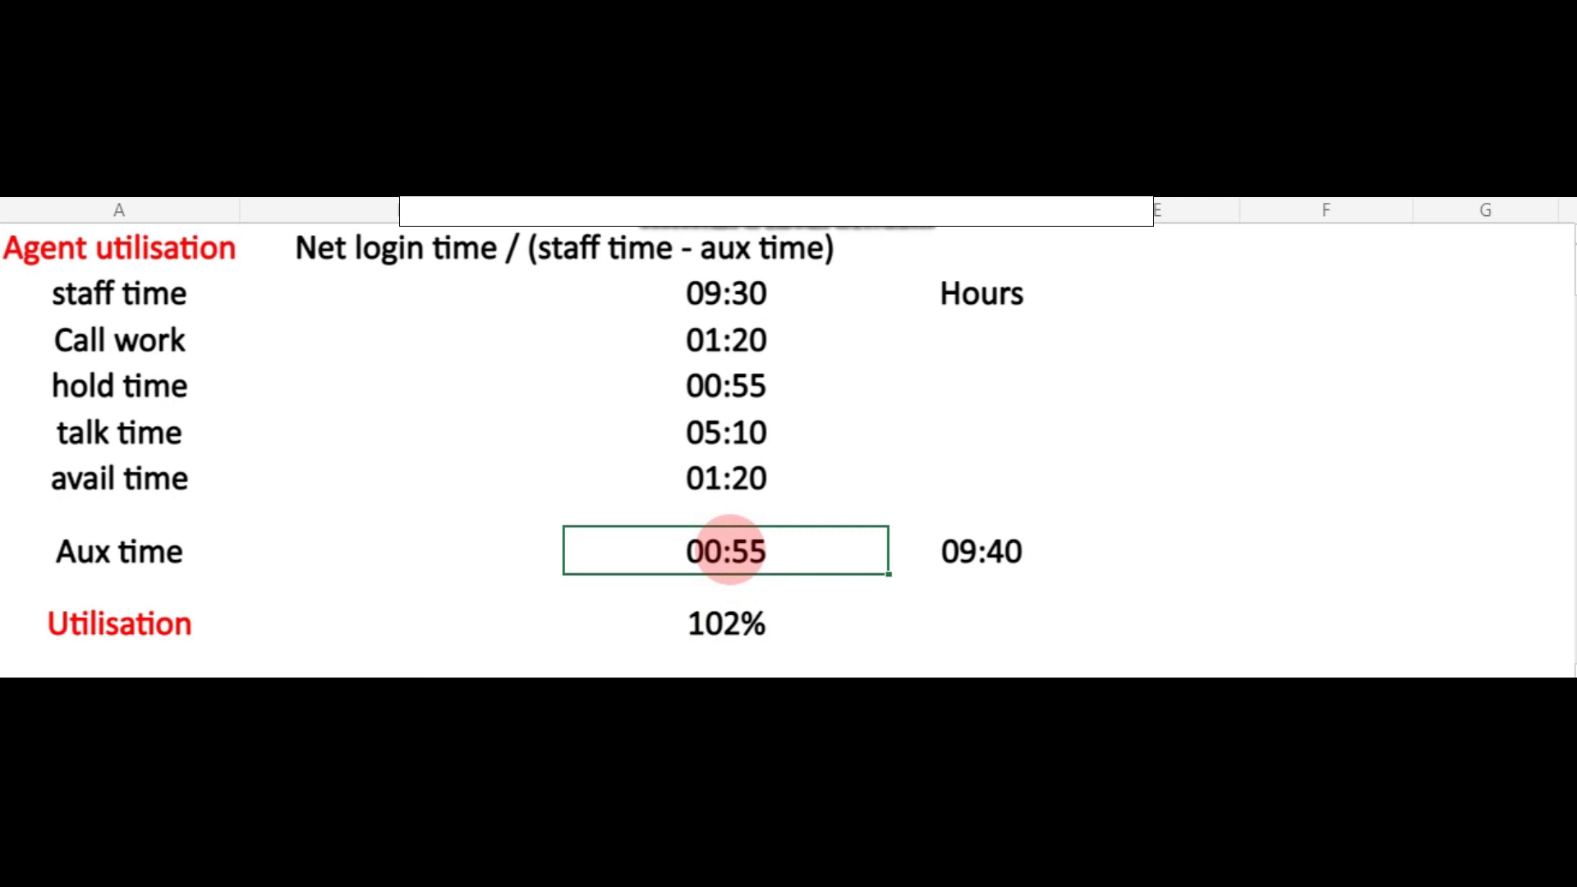
type("00:45")
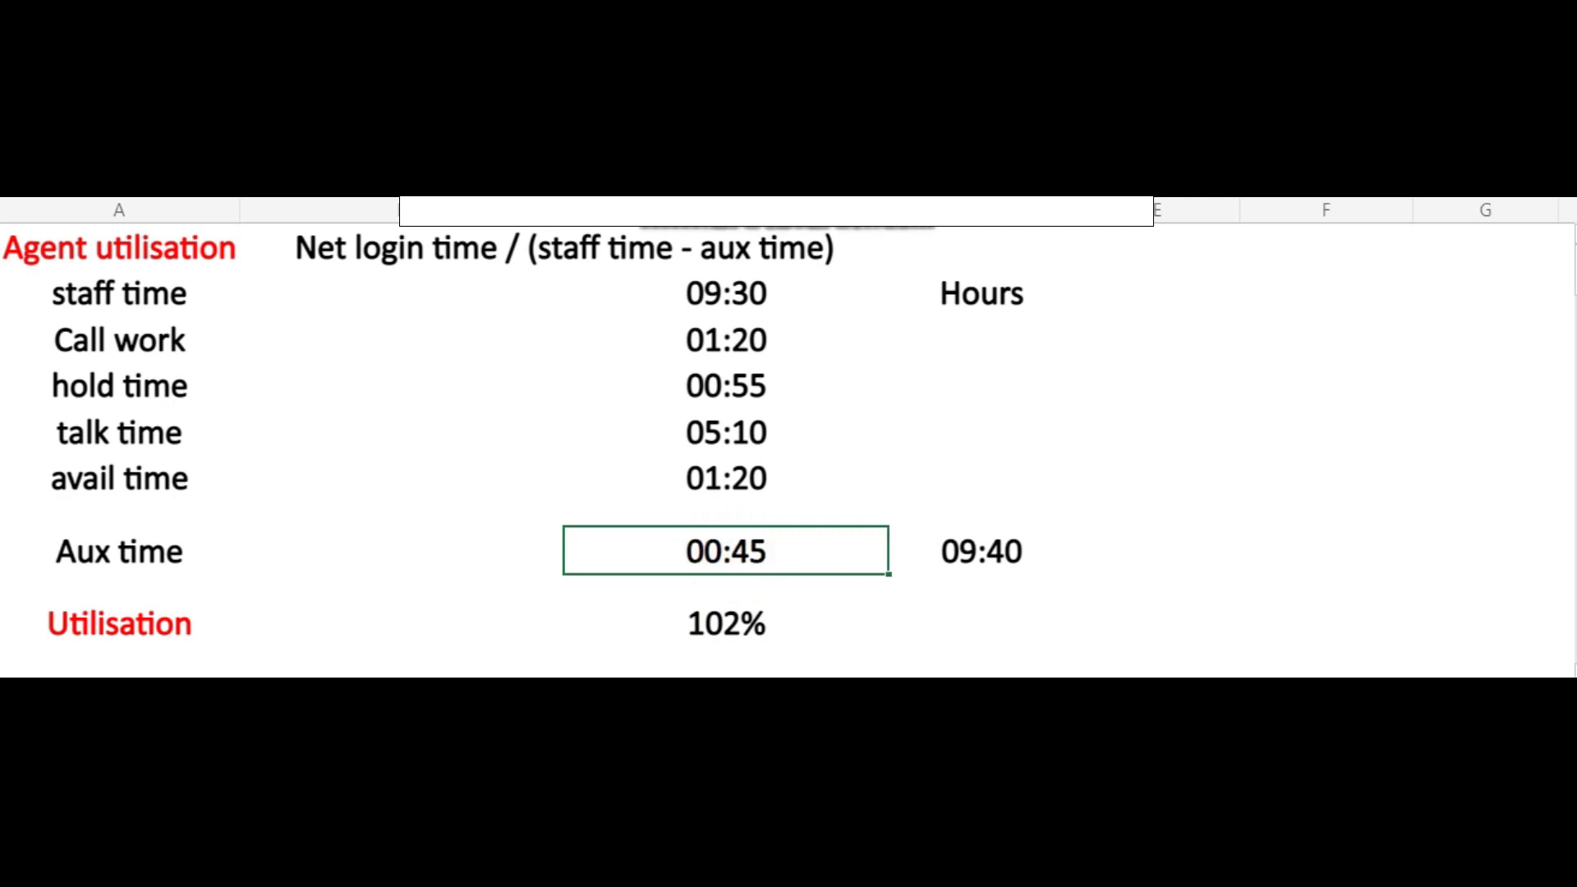
key("Return")
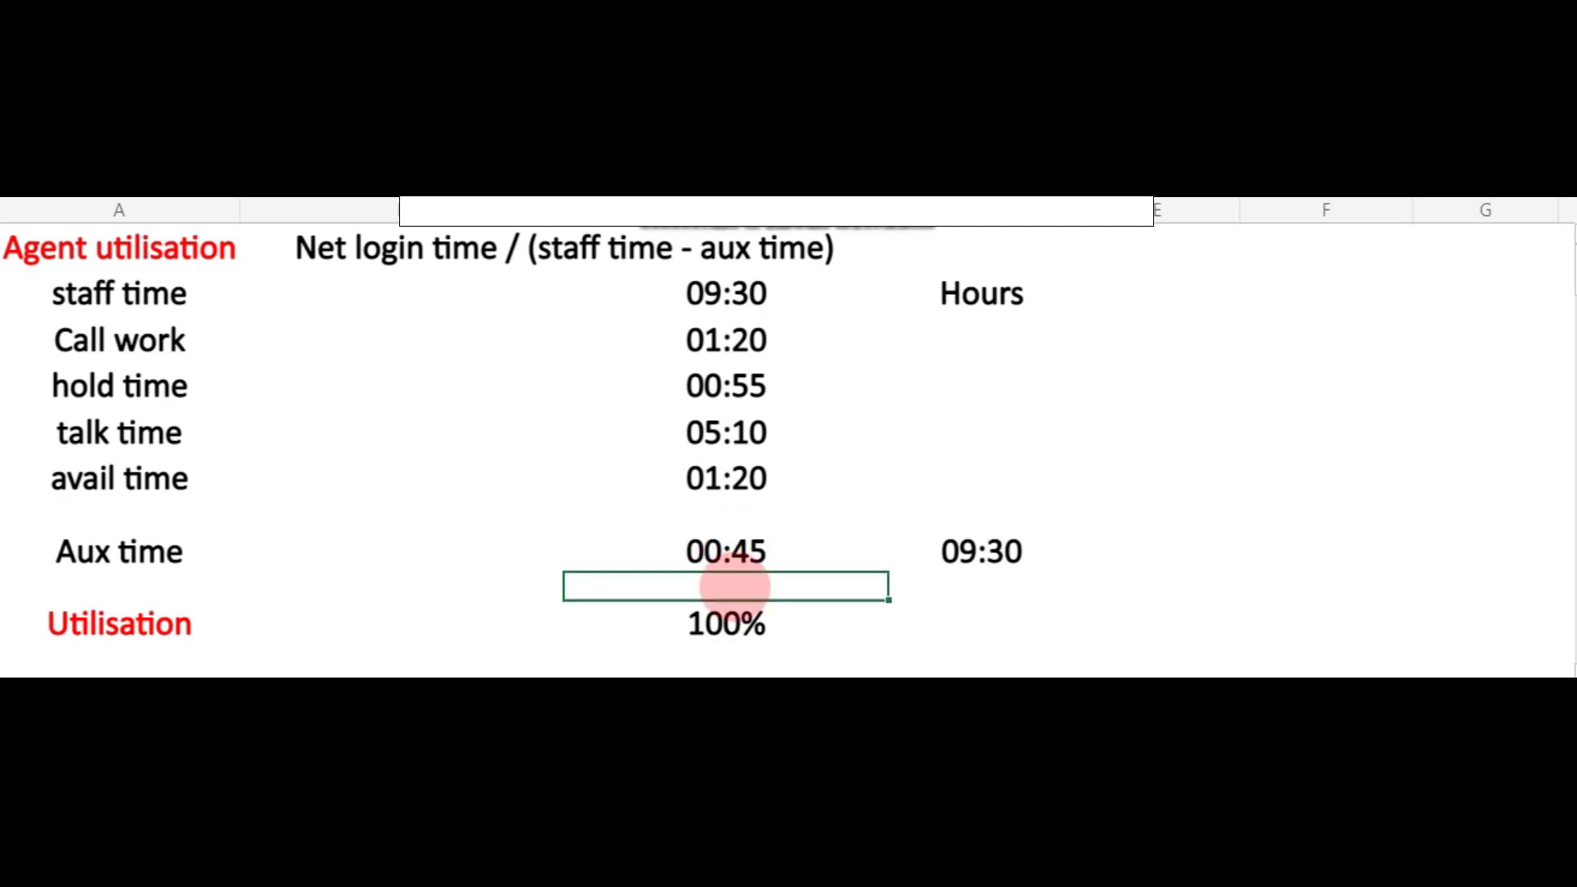
left_click(726, 623)
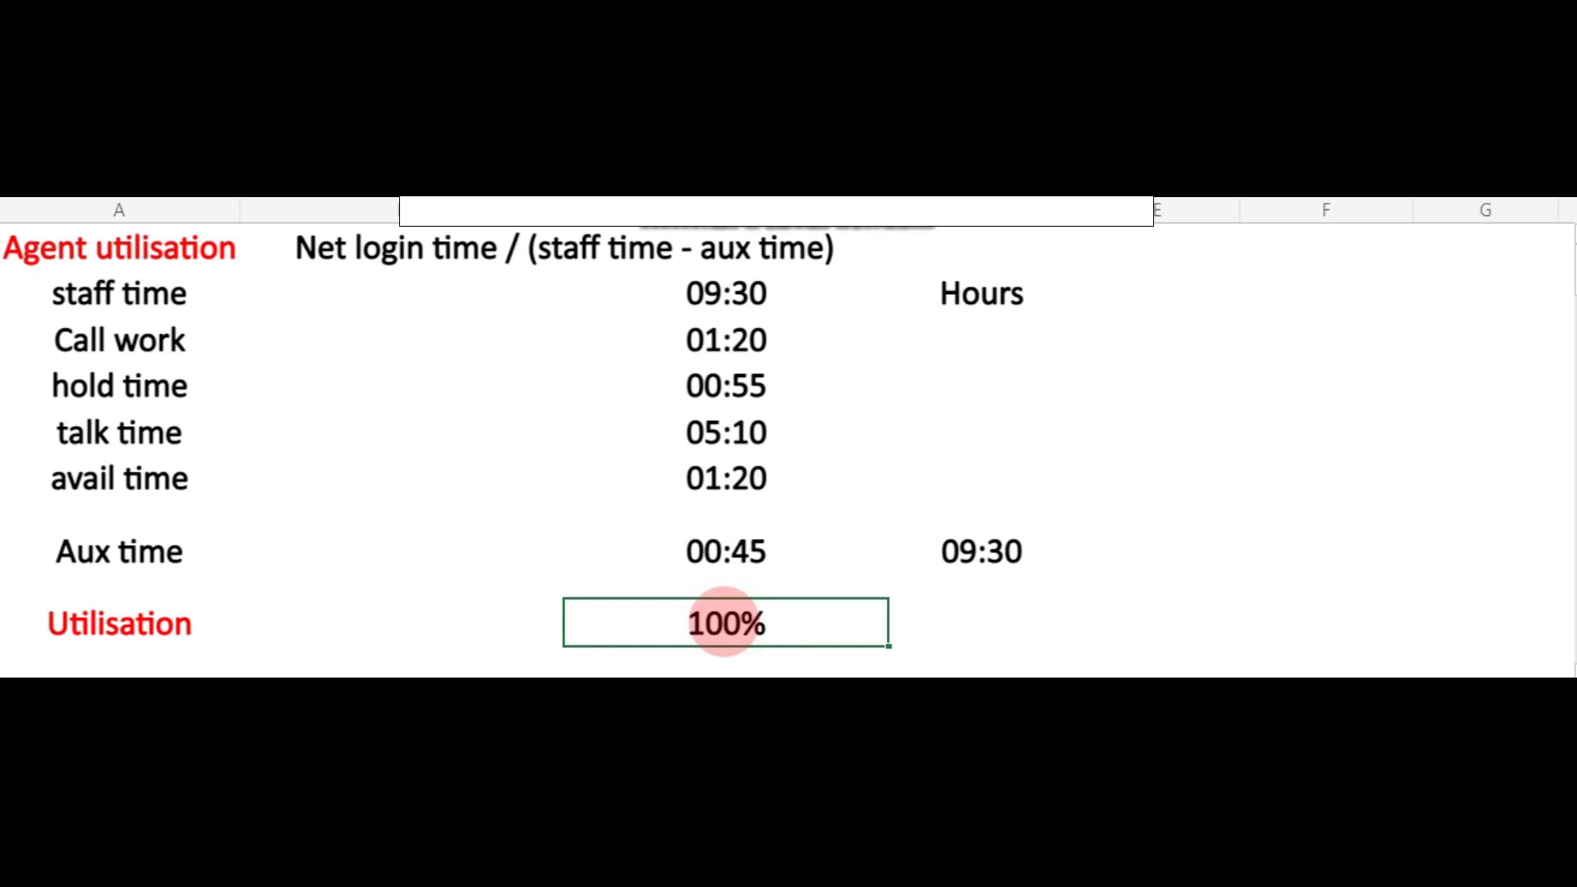
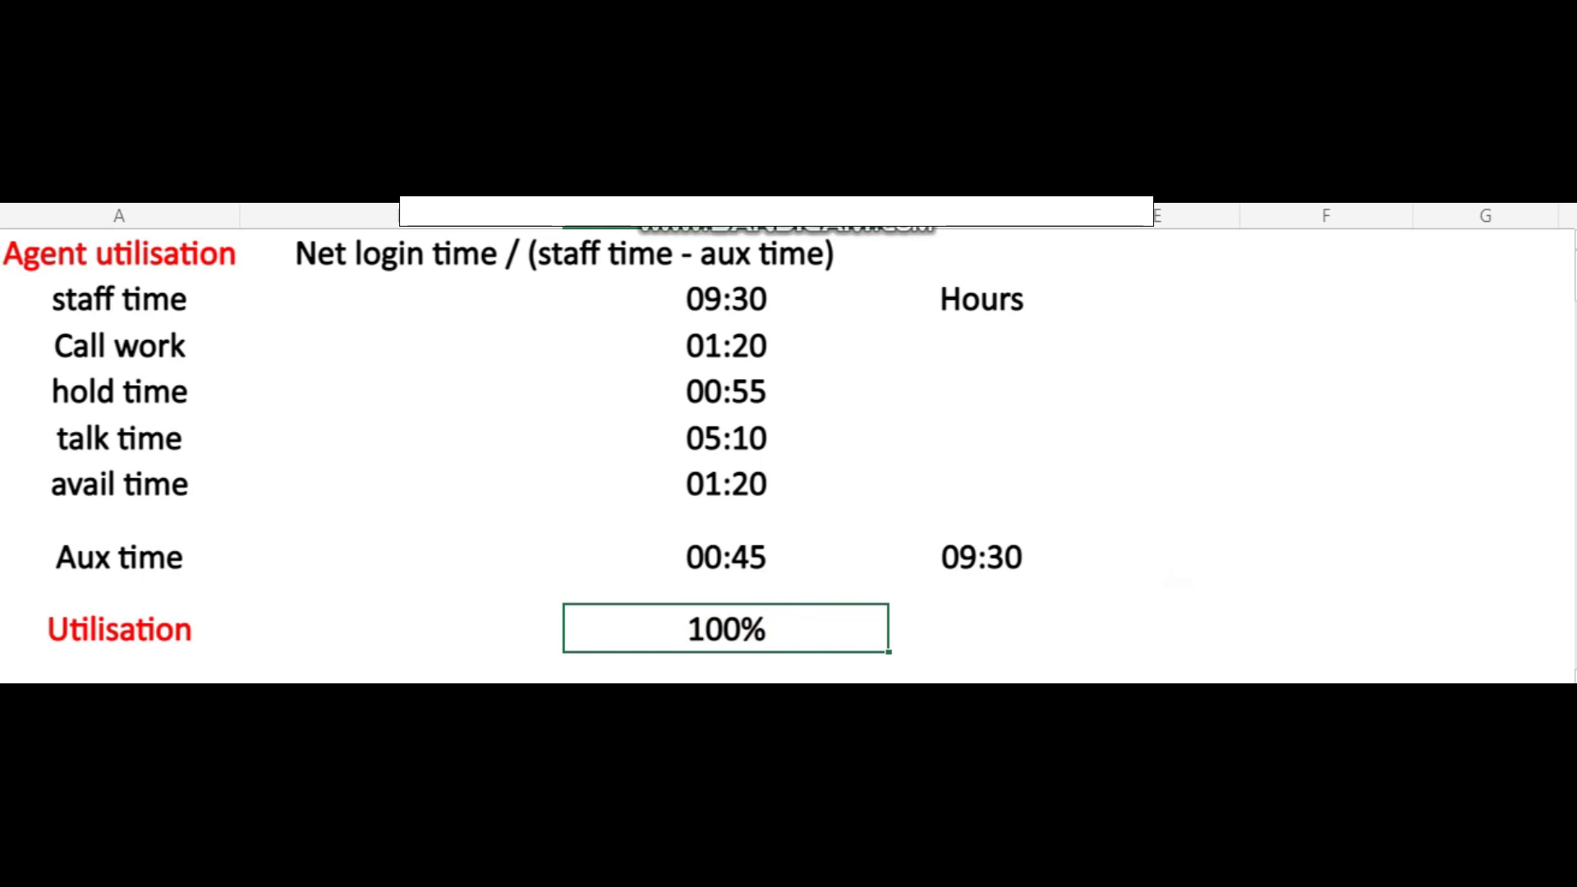
Step: Start the first table row's Utilisation formula in G13 by summing call work through hold time as the numerator, =SUM(A13:D13)/
scroll(788, 455, "down", 3)
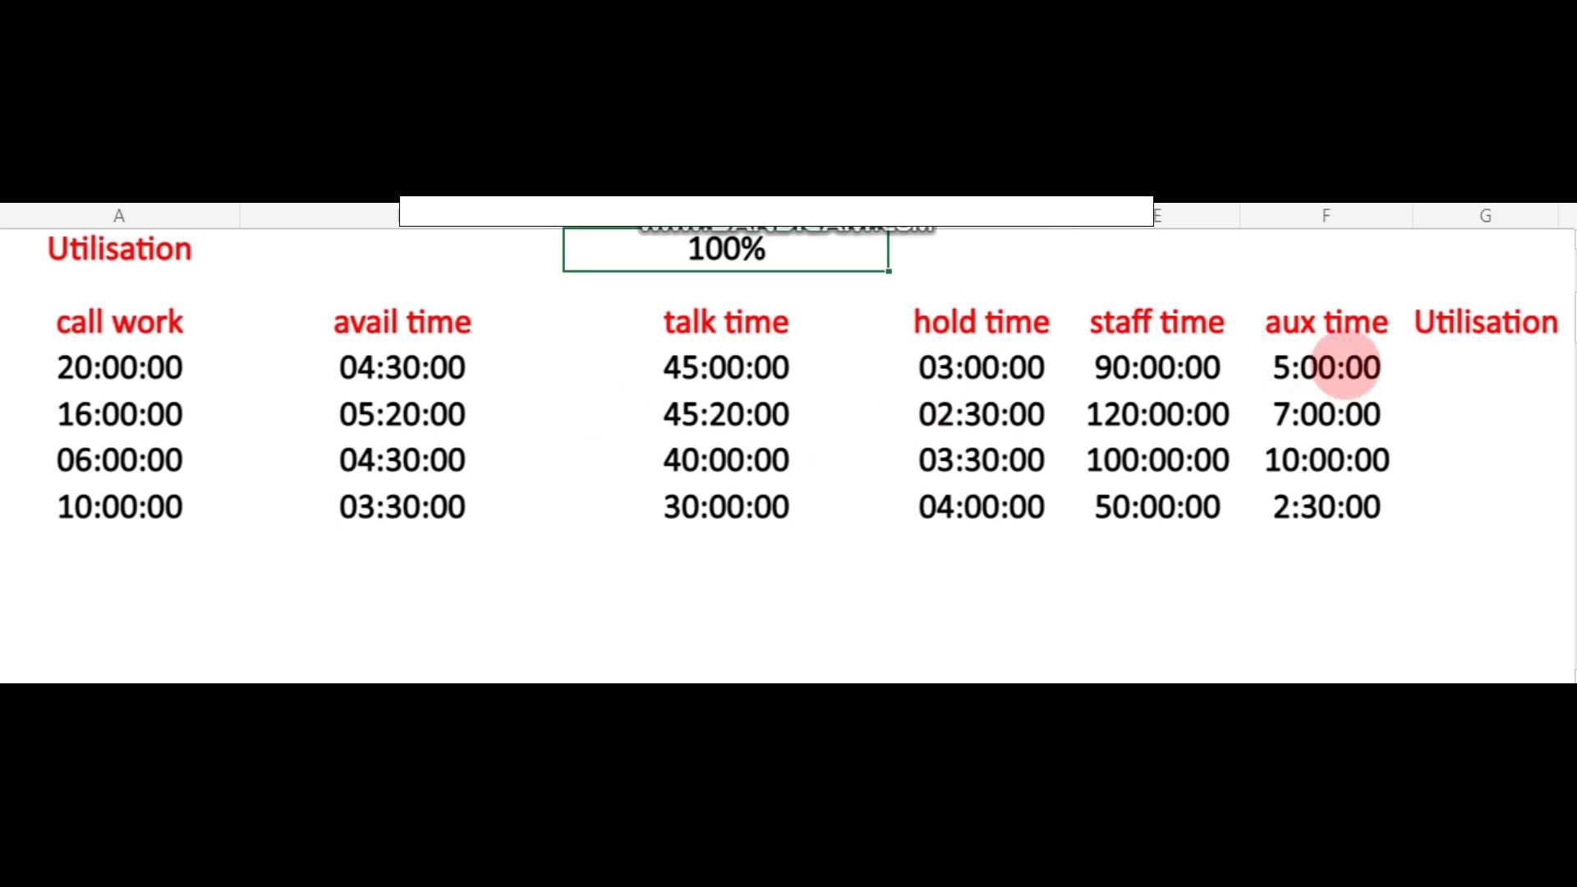
left_click(1360, 363)
left_click(1466, 367)
type("=")
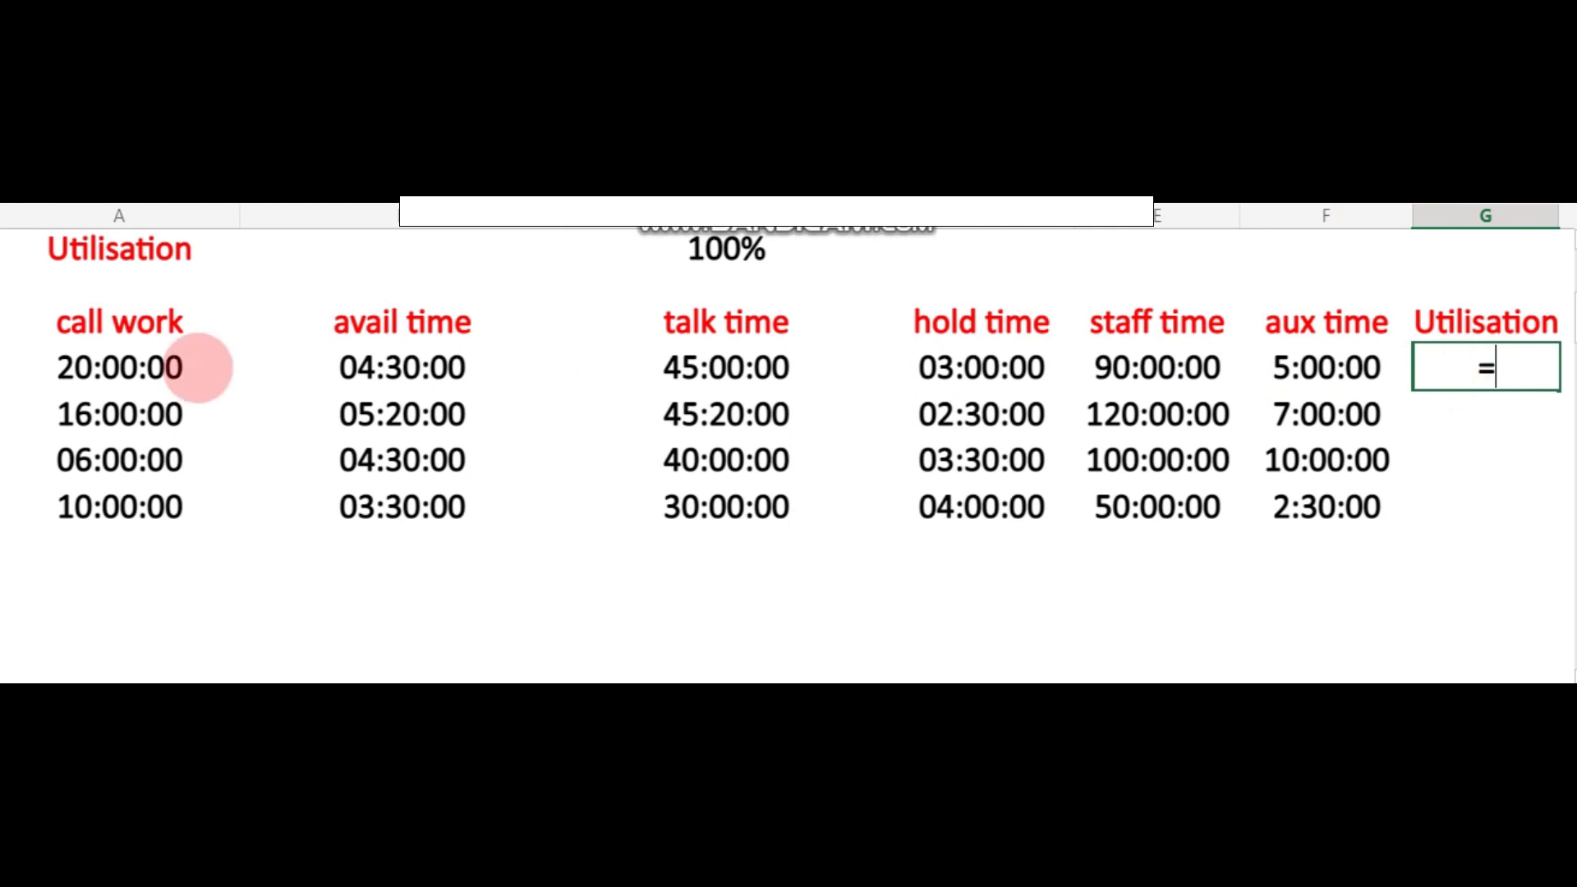
left_click(78, 369)
key("BackSpace")
key("BackSpace")
key("BackSpace")
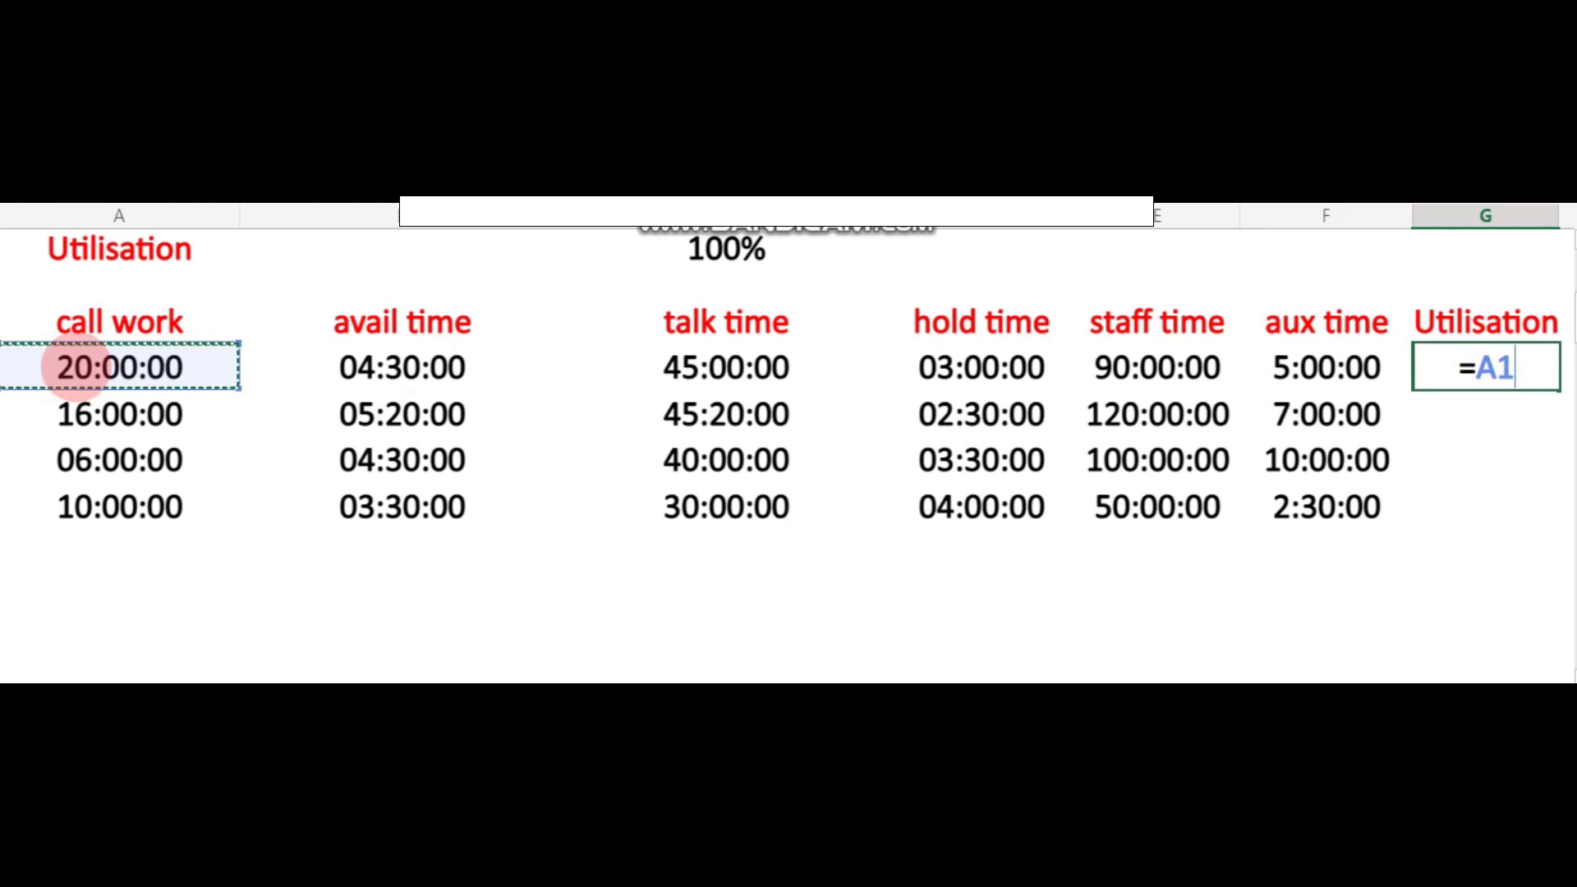
type("sum")
key("Tab")
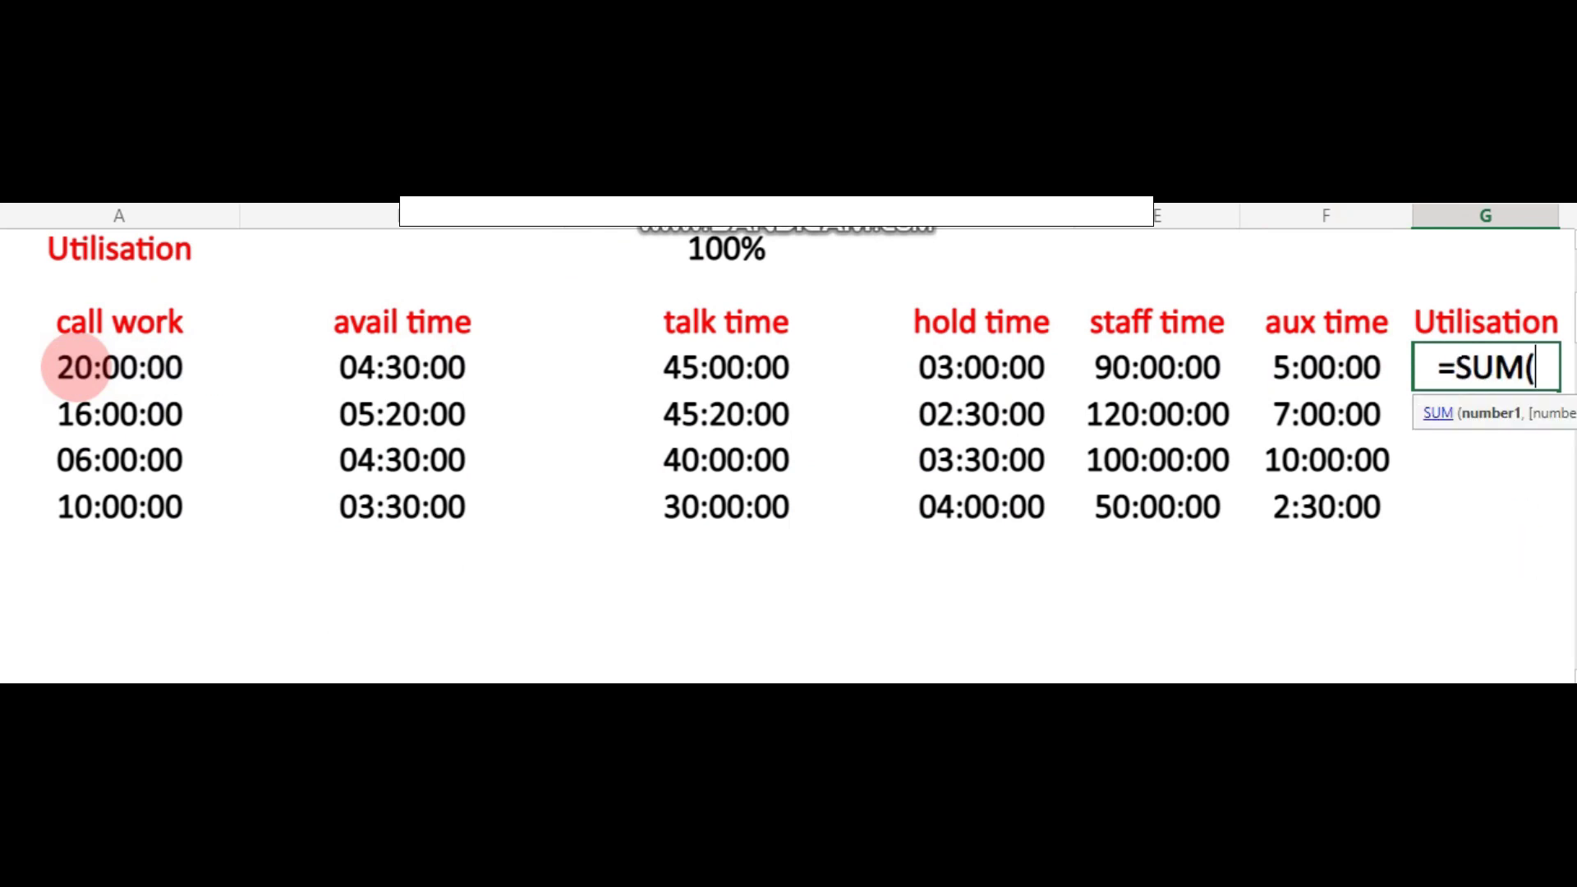
left_click_drag(91, 366, 947, 369)
type(")/")
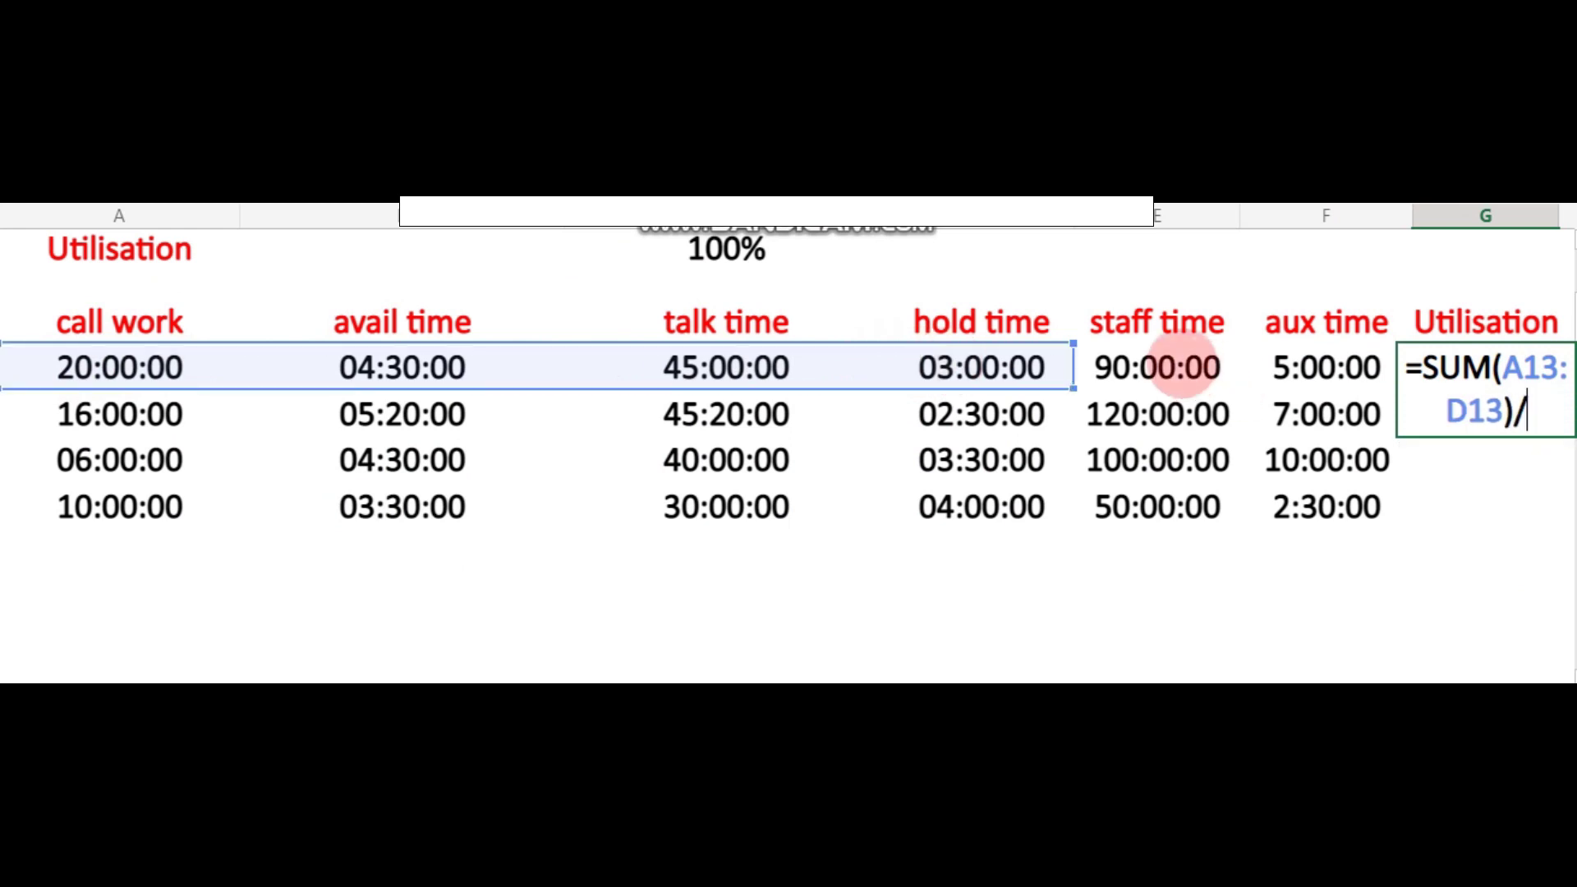
Step: Complete the Utilisation formula in G13 with staff time minus aux time as the divisor, giving =SUM(A13:D13)/(E13-F13)
left_click(1162, 368)
key("BackSpace")
key("BackSpace")
key("BackSpace")
type("(")
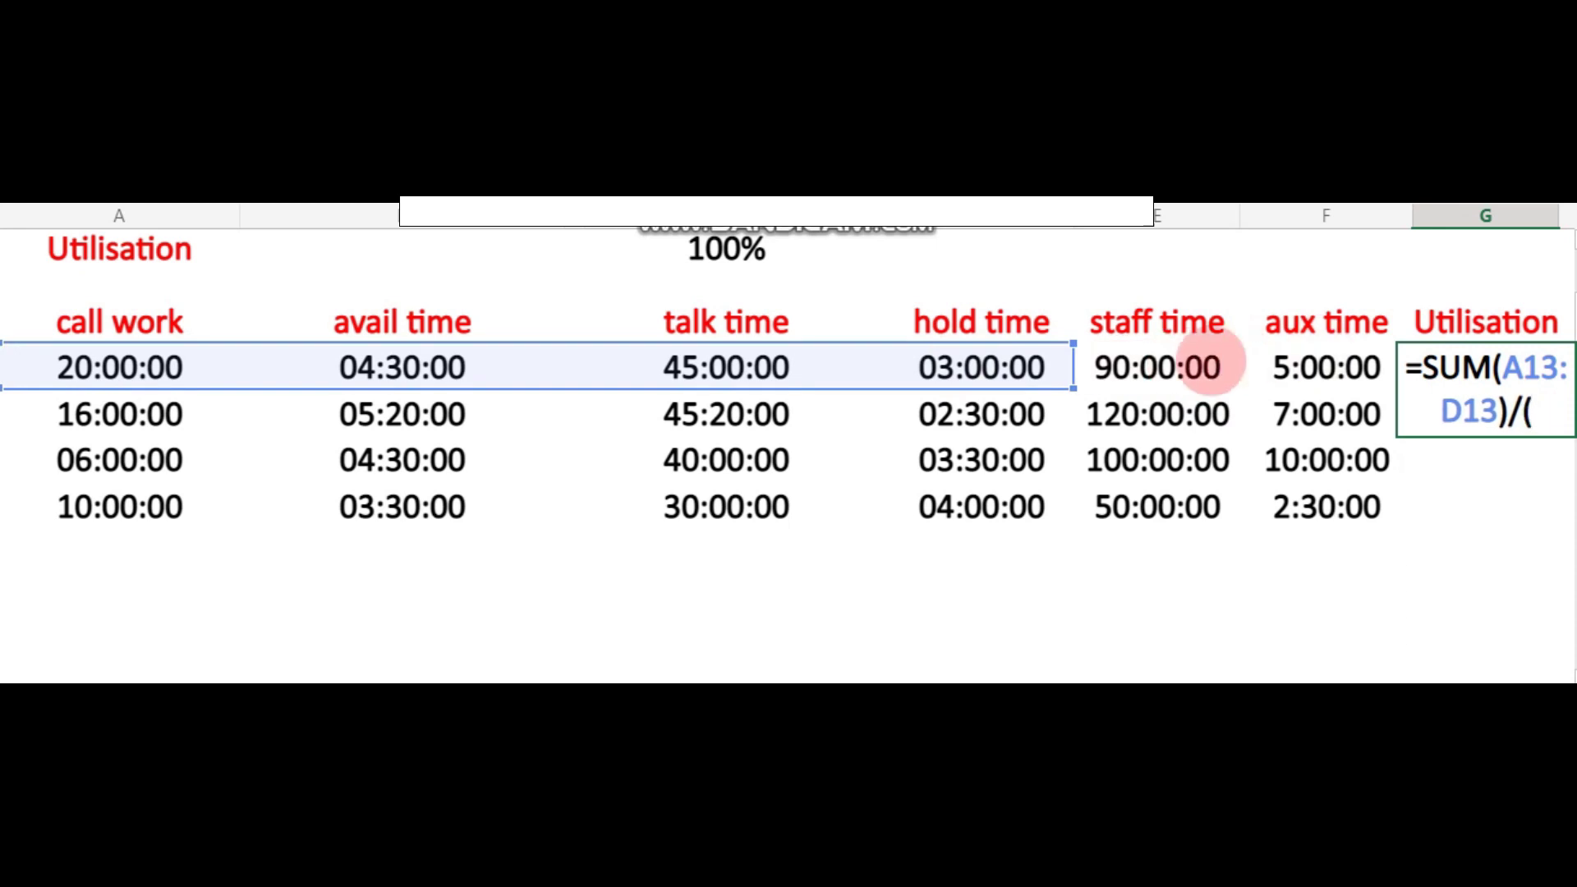
left_click(1181, 369)
type("-")
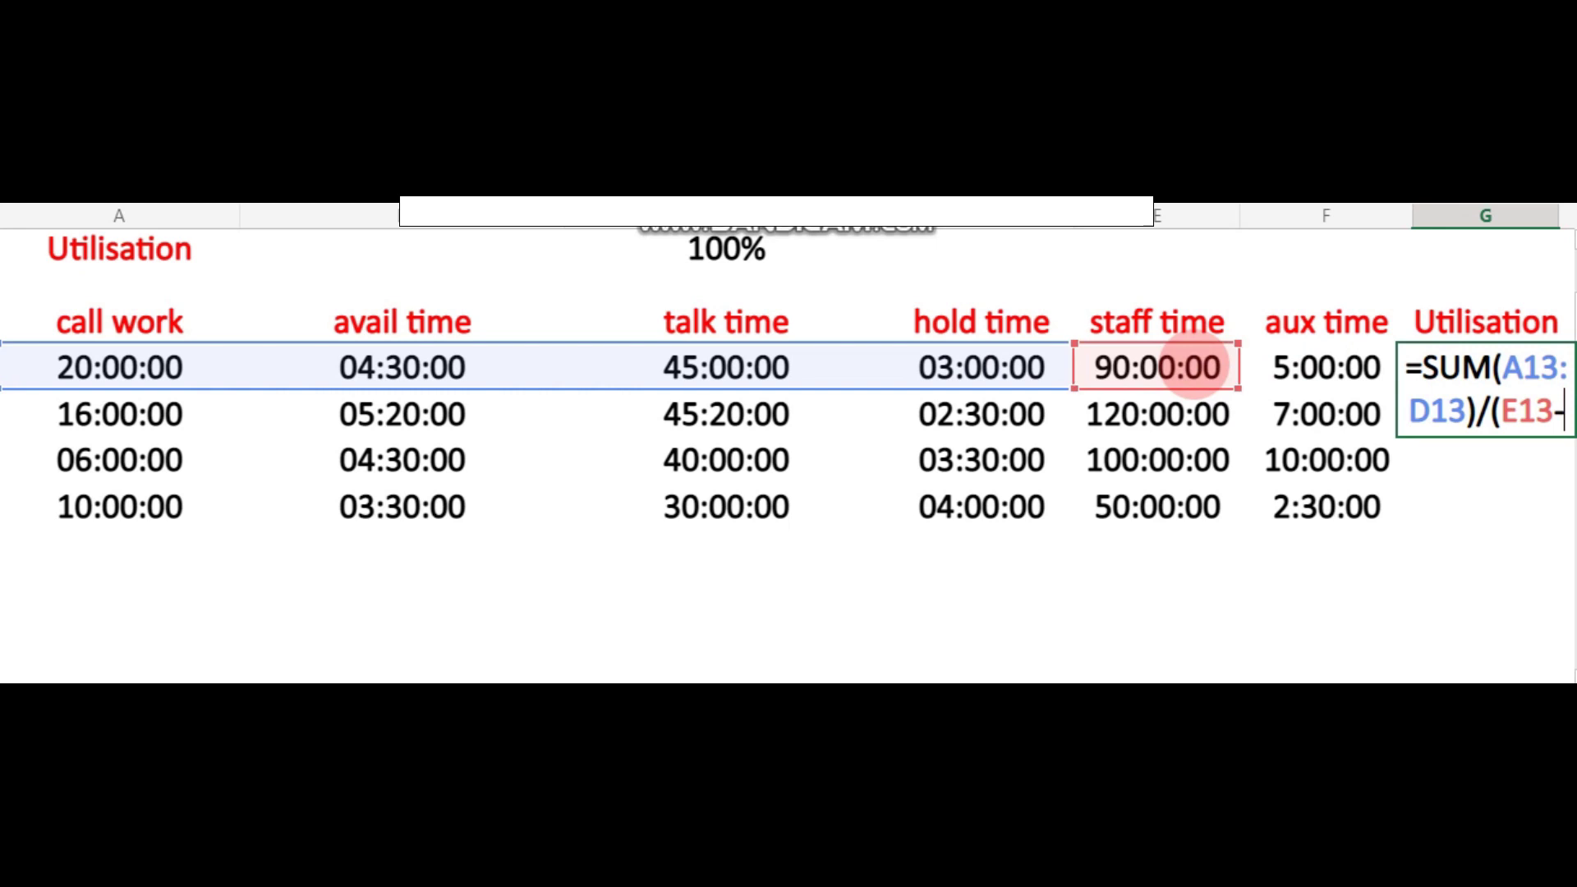
left_click(1296, 367)
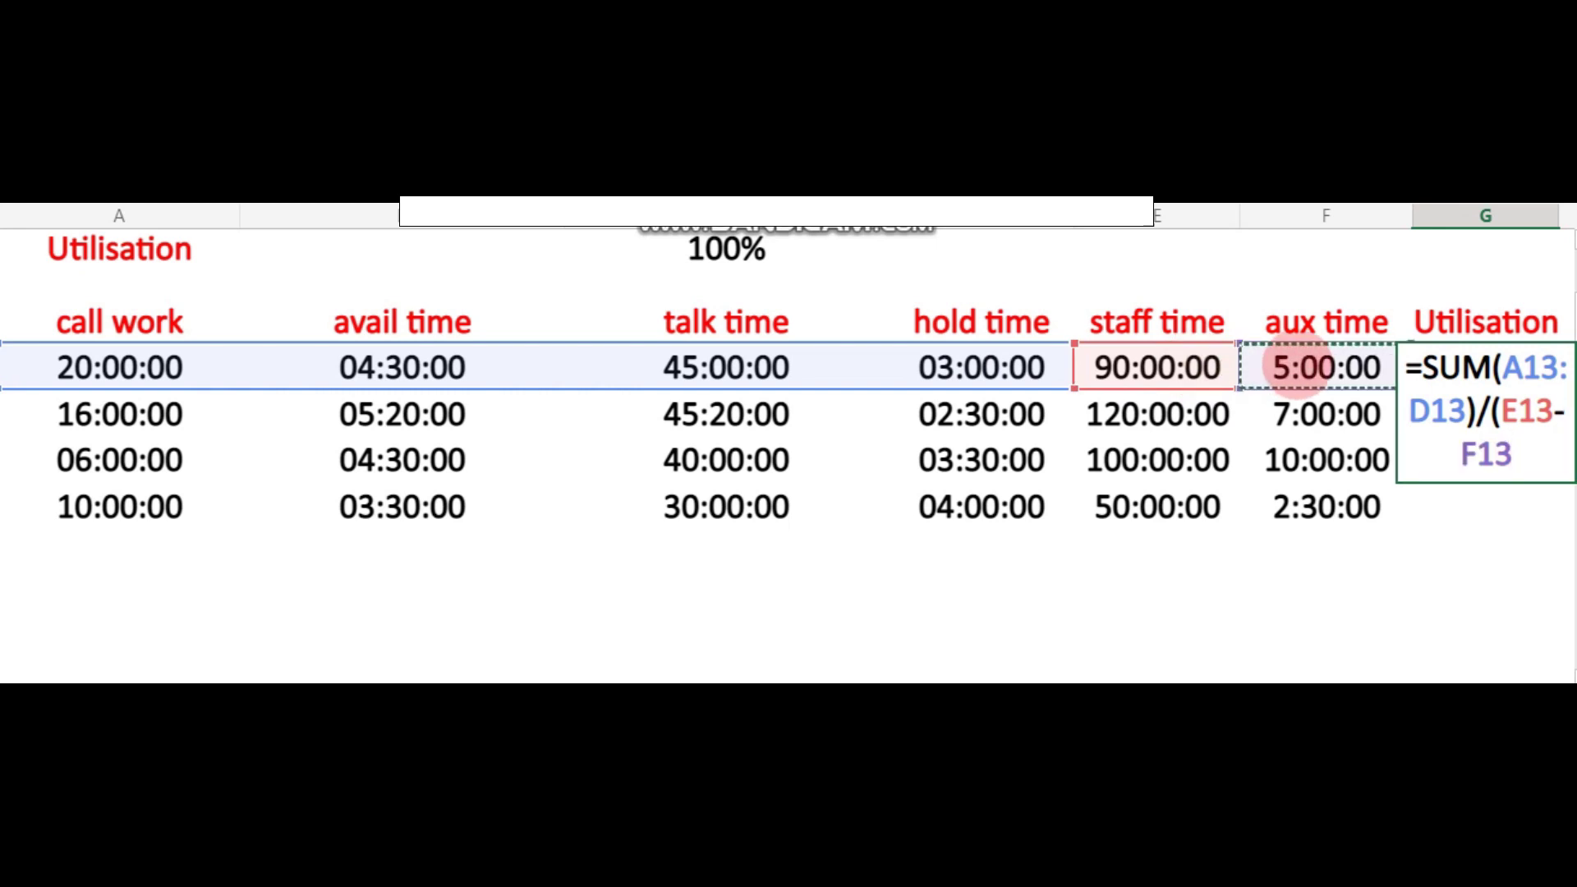
type(")")
key("Return")
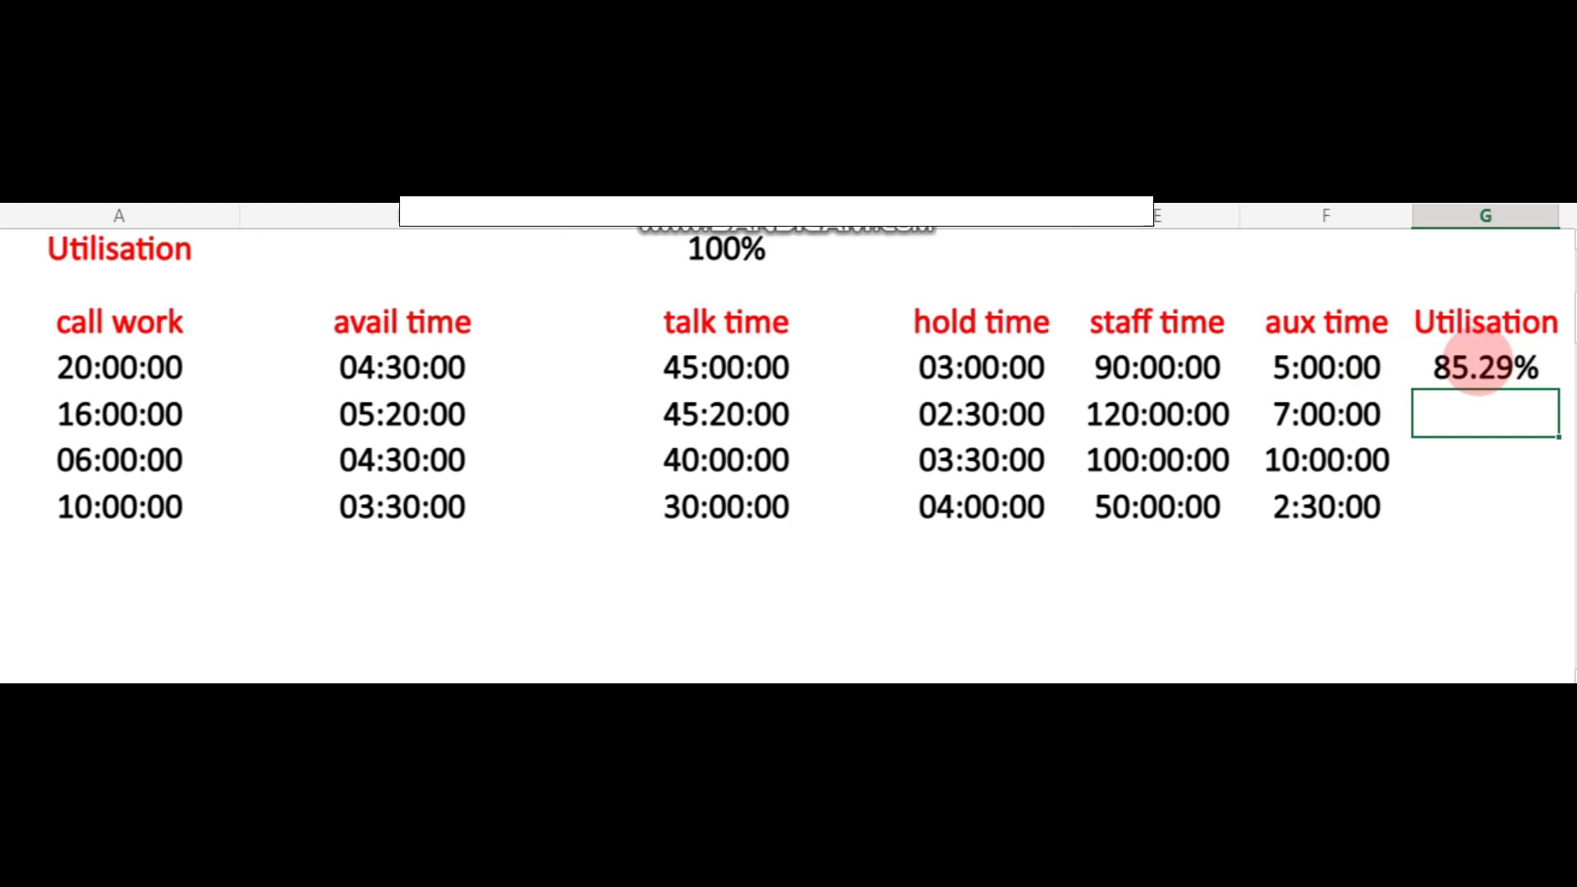
Step: Inspect the Utilisation formula in G13 and leave it without editing
left_click(1479, 367)
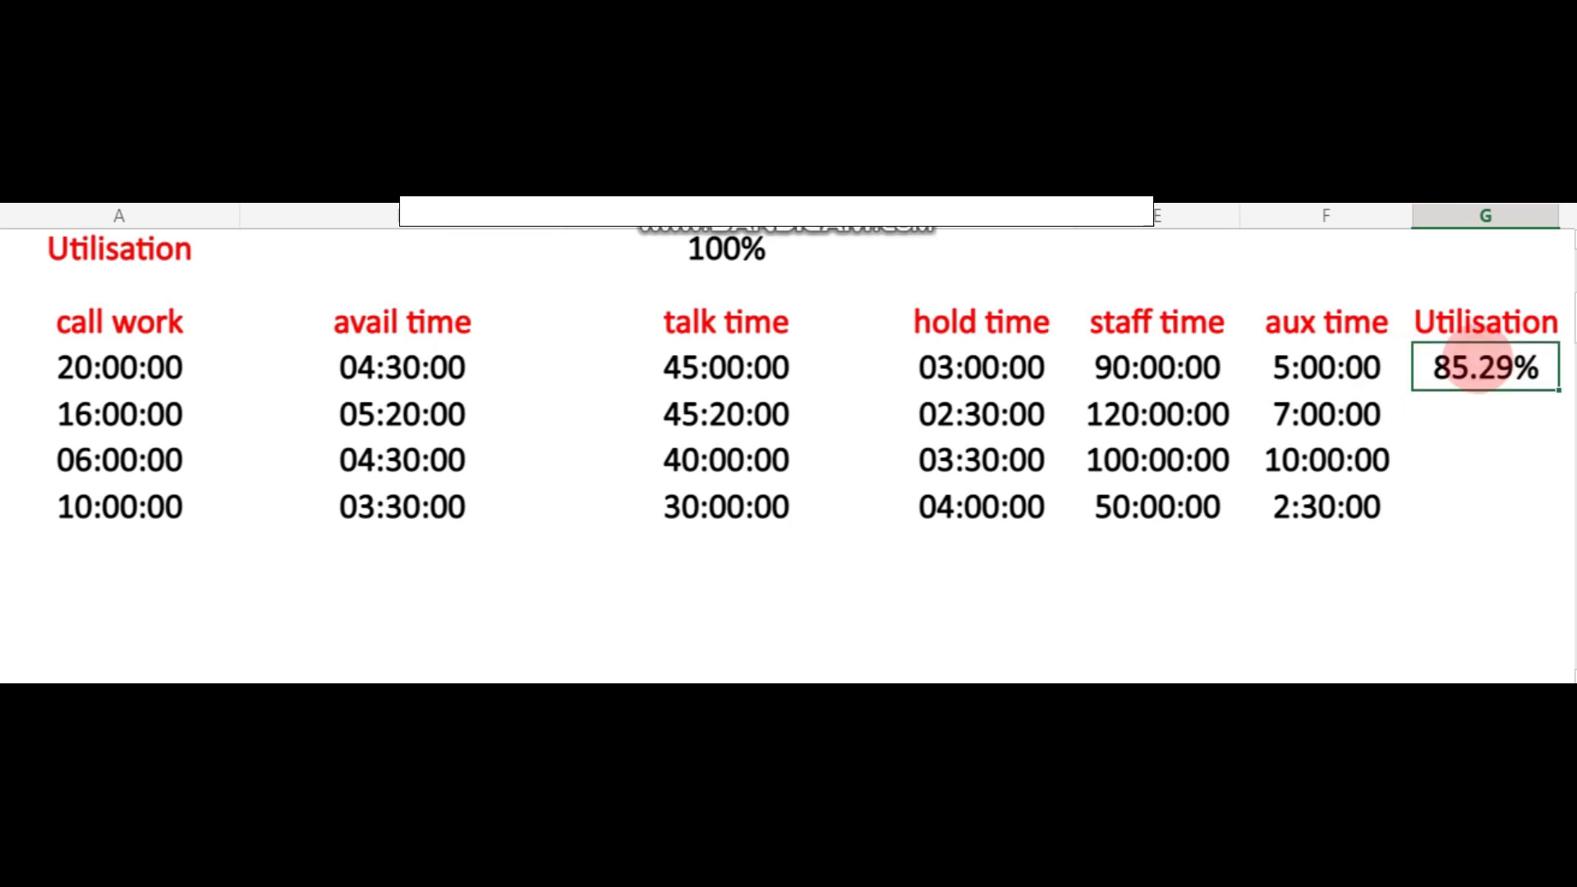
double_click(1478, 367)
key("Escape")
key("Return")
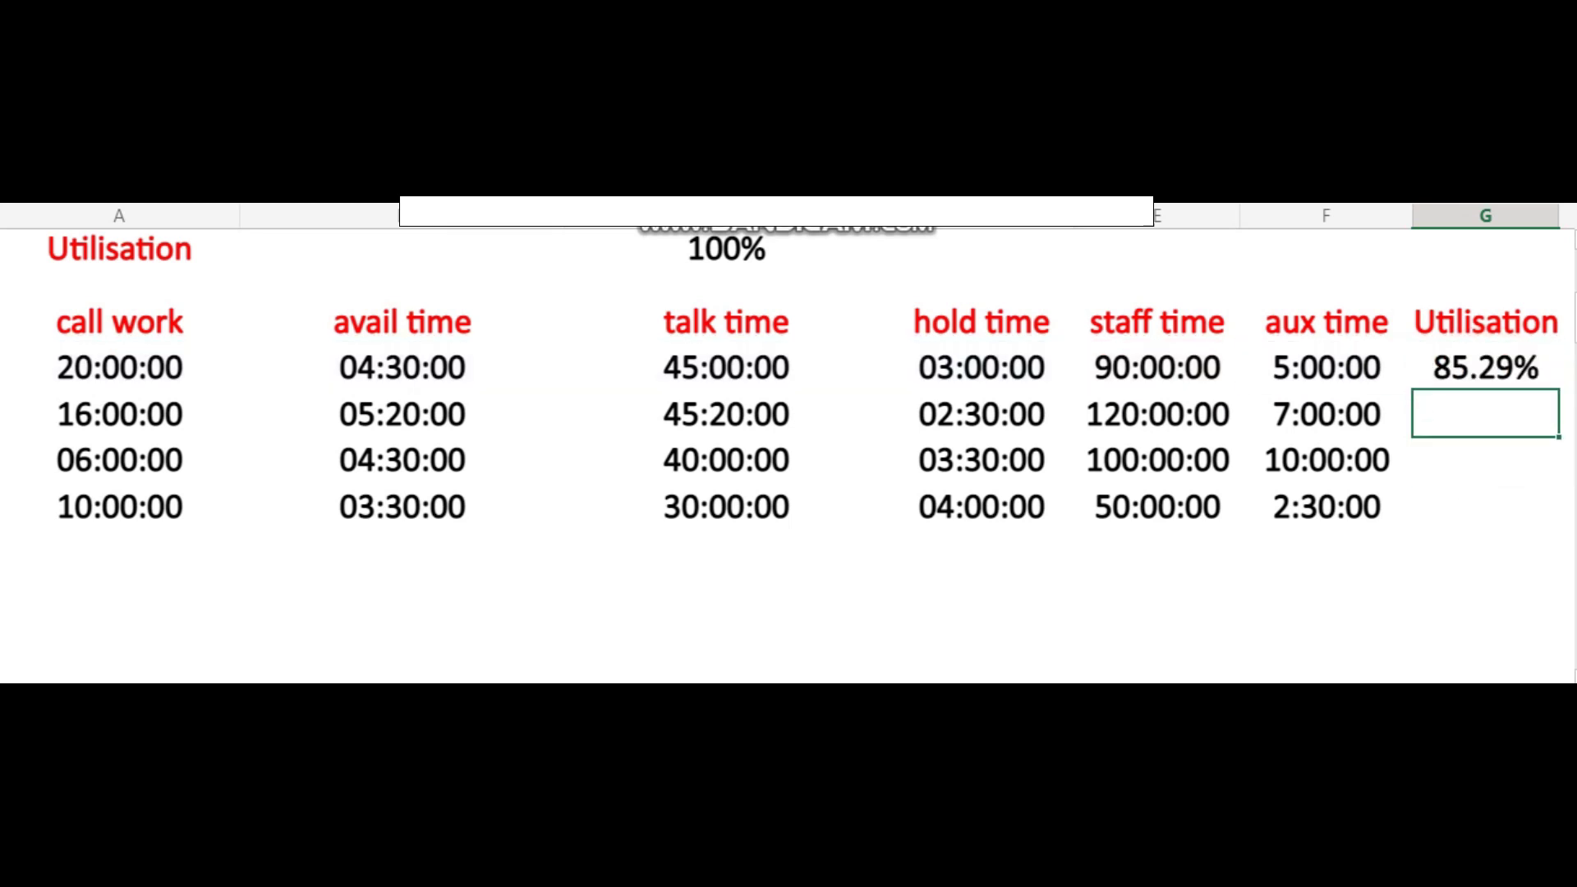
Step: Fill the Utilisation formula from G13 down through G16 for the remaining table rows
left_click(1484, 379)
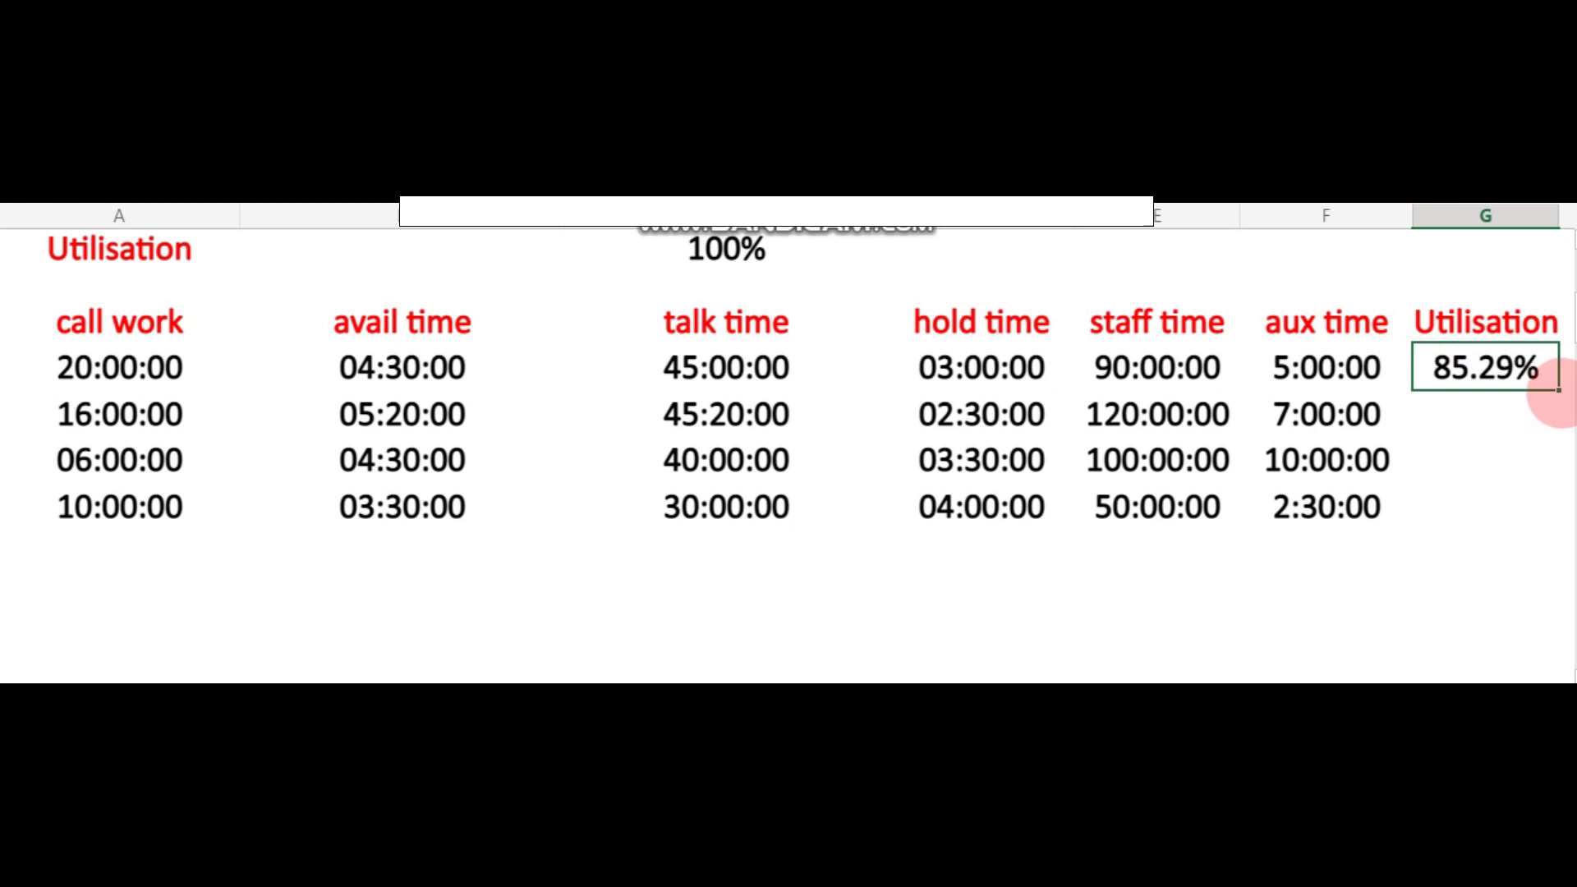
left_click_drag(1542, 401, 1546, 492)
left_click(1151, 571)
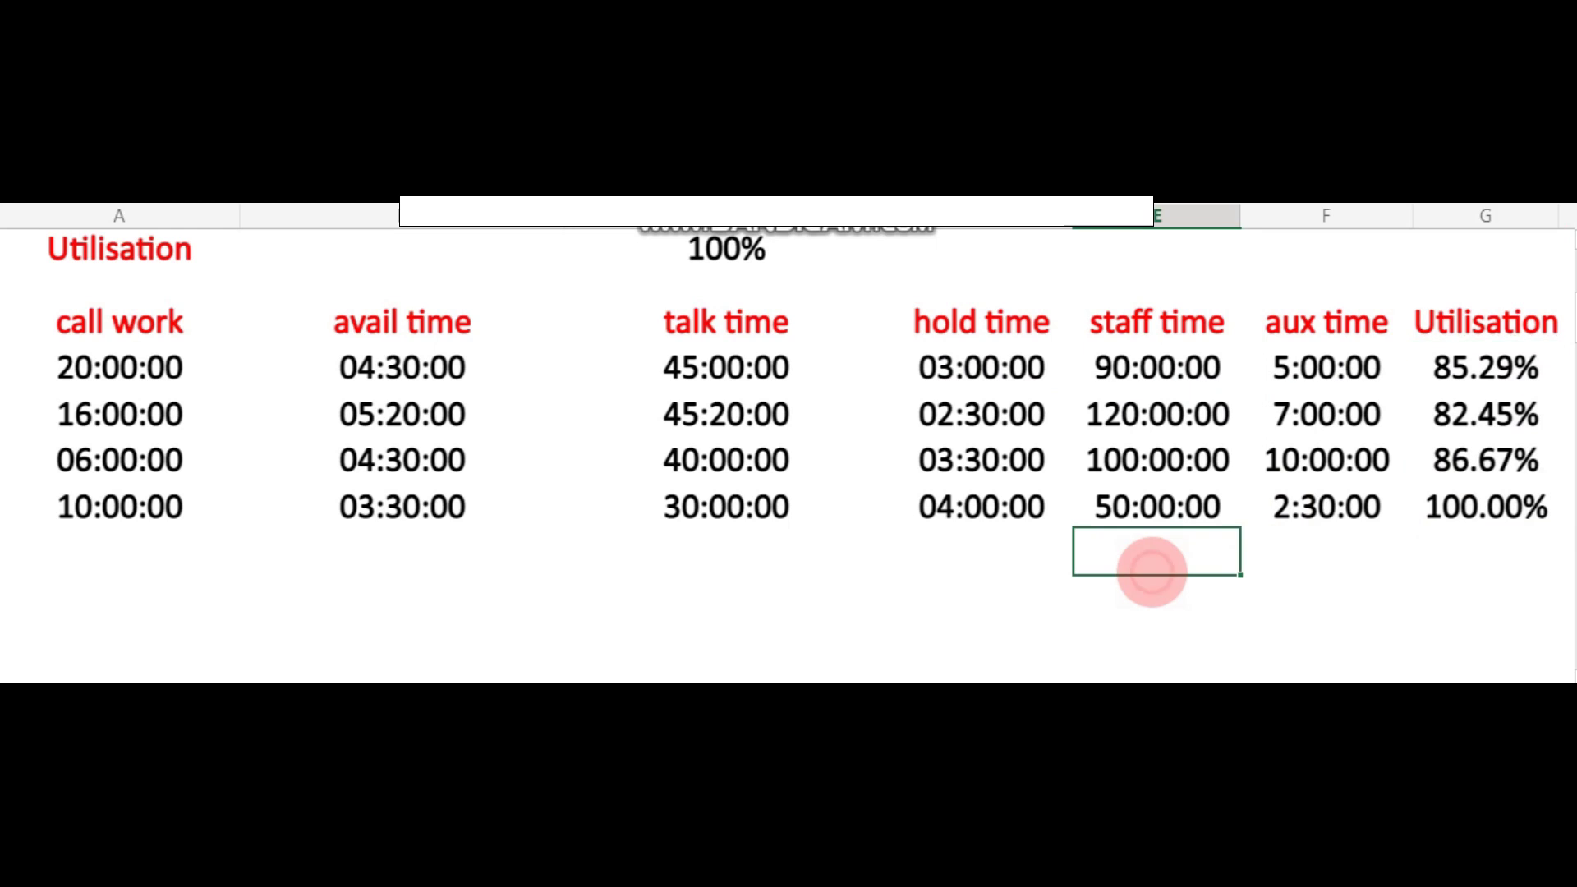